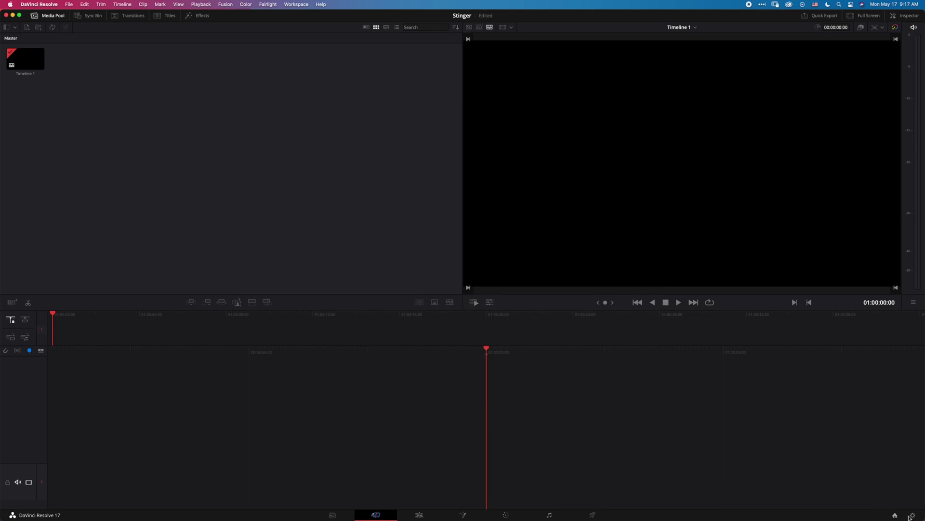
left_click(913, 515)
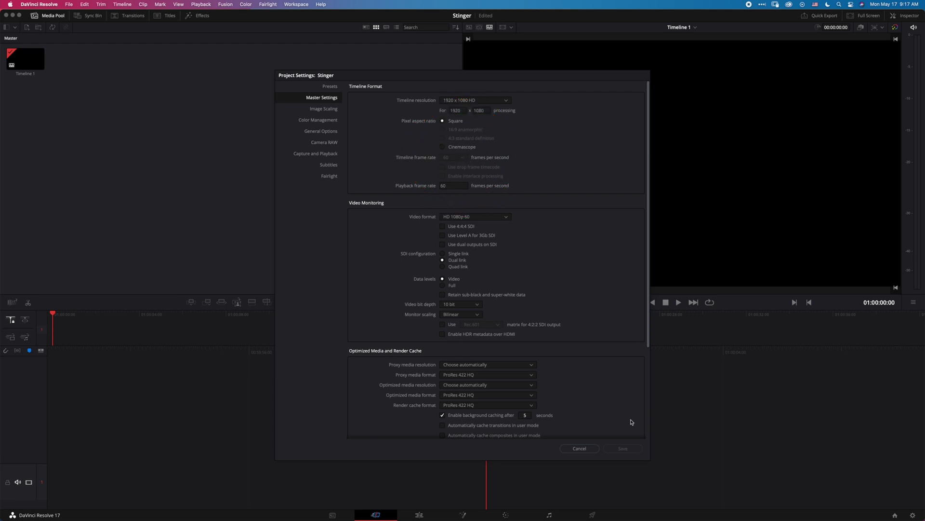
left_click(587, 453)
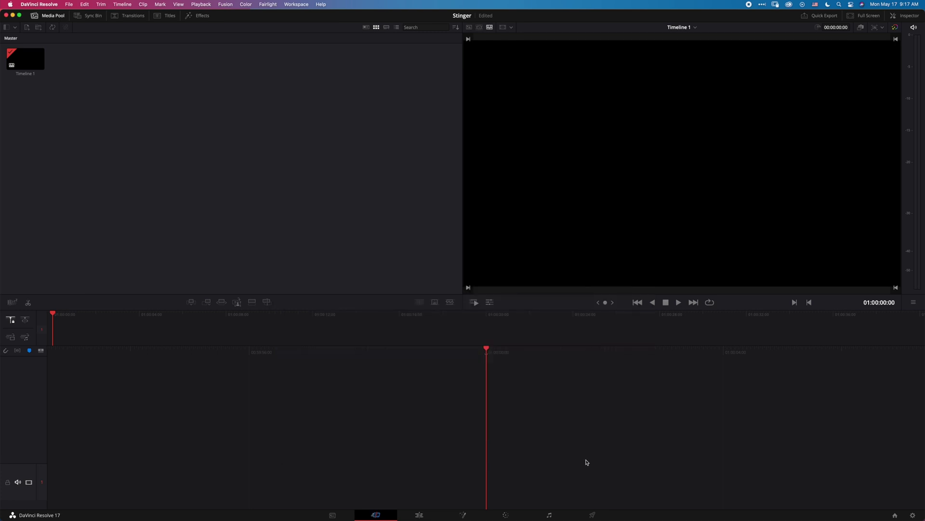
Drop a Fusion Composition from the Effects Library onto Video 1 of the Stinger timeline
key("shift+4")
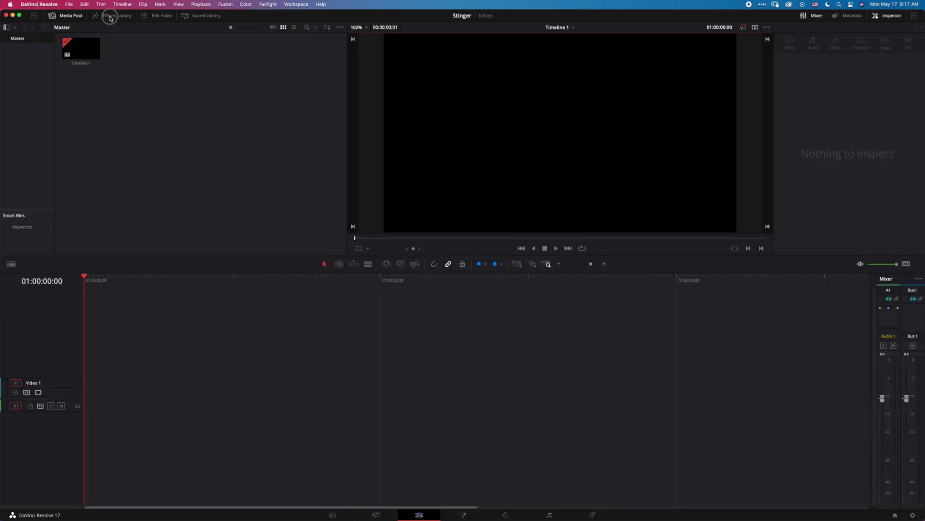
left_click(110, 17)
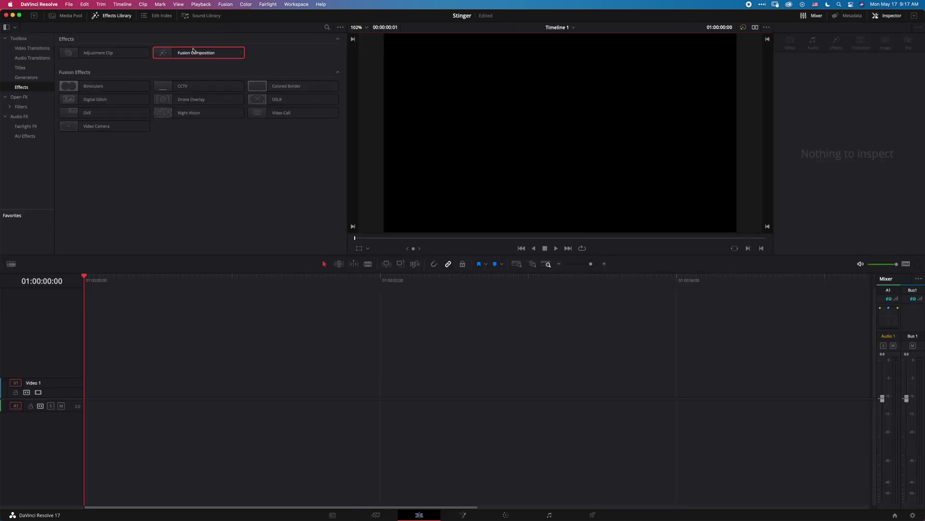
mouse_move(193, 54)
left_mouse_down()
mouse_move(130, 406)
mouse_move(91, 392)
left_mouse_up()
Change the Fusion Composition clip's duration to 2 seconds
left_click(168, 393)
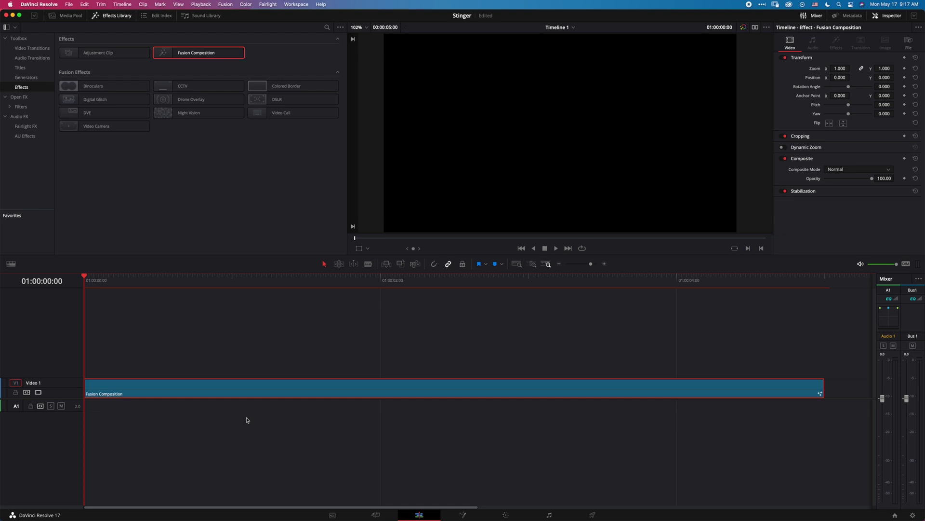
right_click(330, 390)
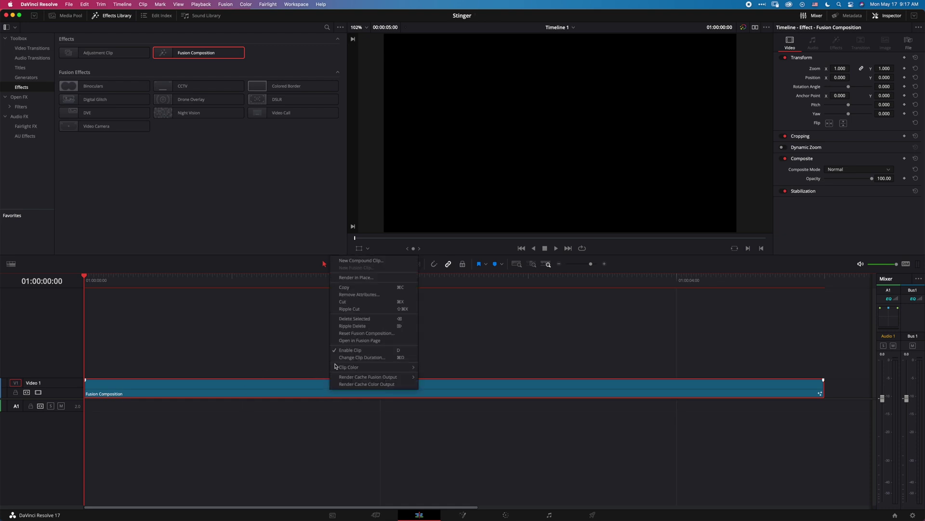
left_click(359, 357)
type("00:00:02:00")
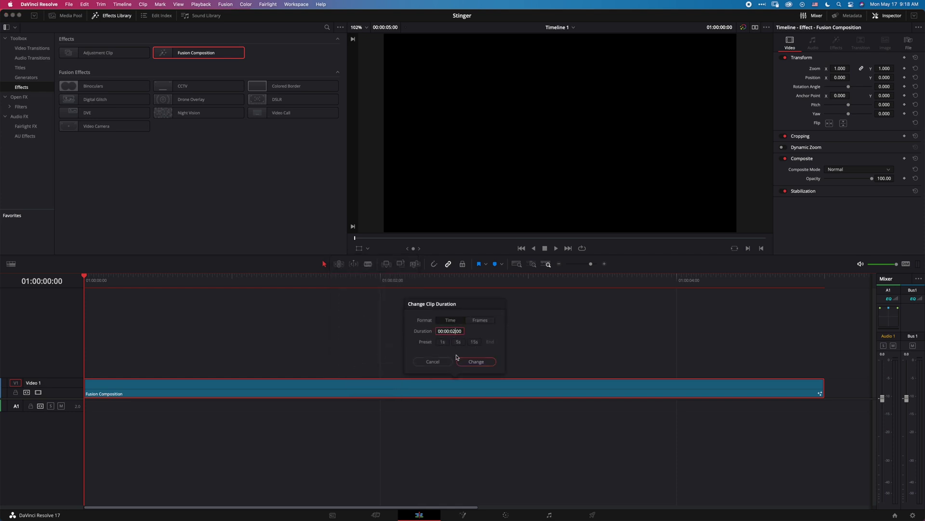
left_click(472, 363)
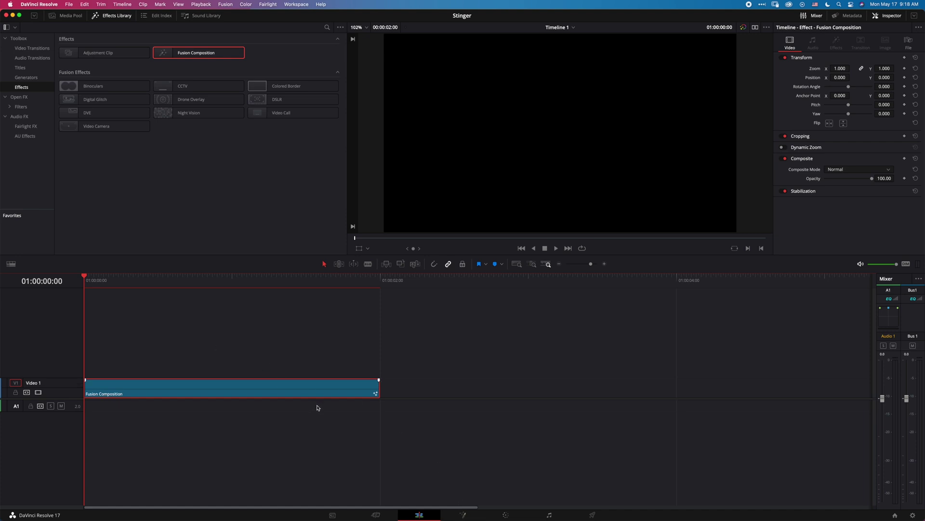
Open the composition in the Fusion node editor and move MediaOut1 to the right
left_click(462, 515)
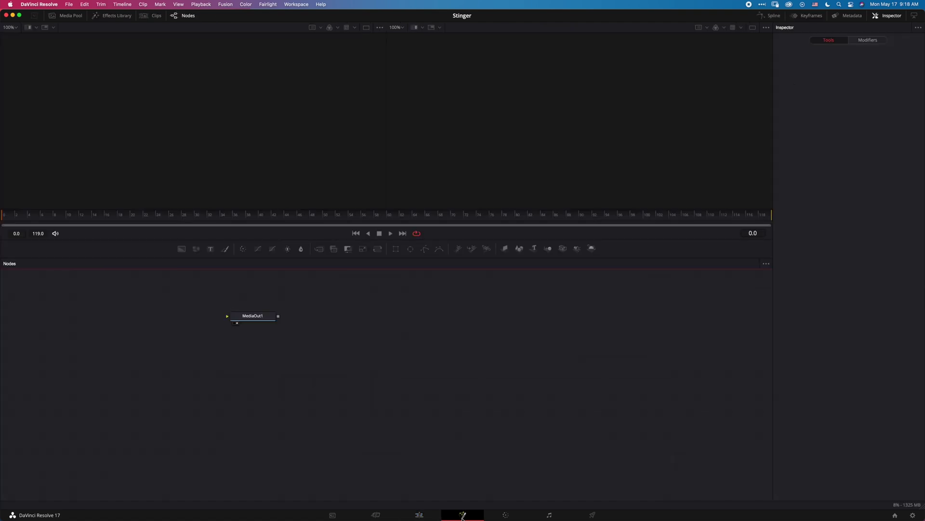
left_click_drag(256, 319, 609, 391)
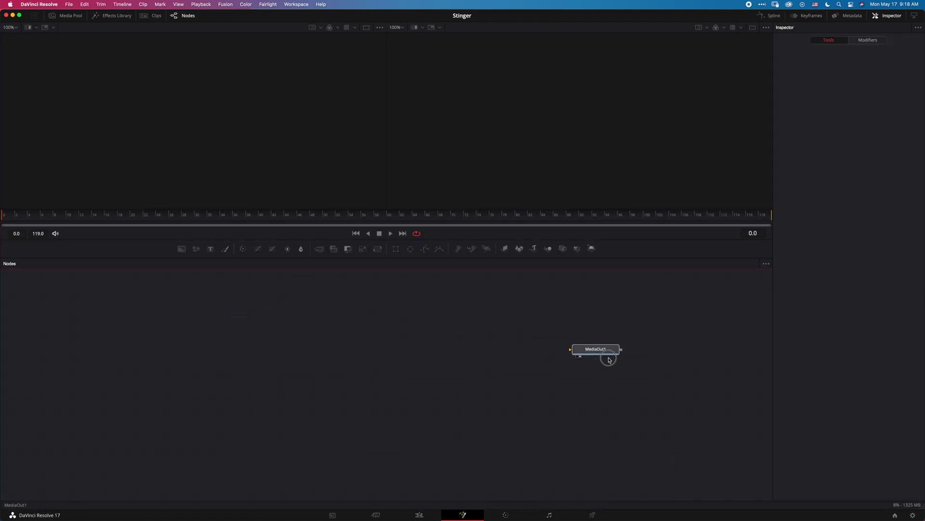
left_click(618, 390)
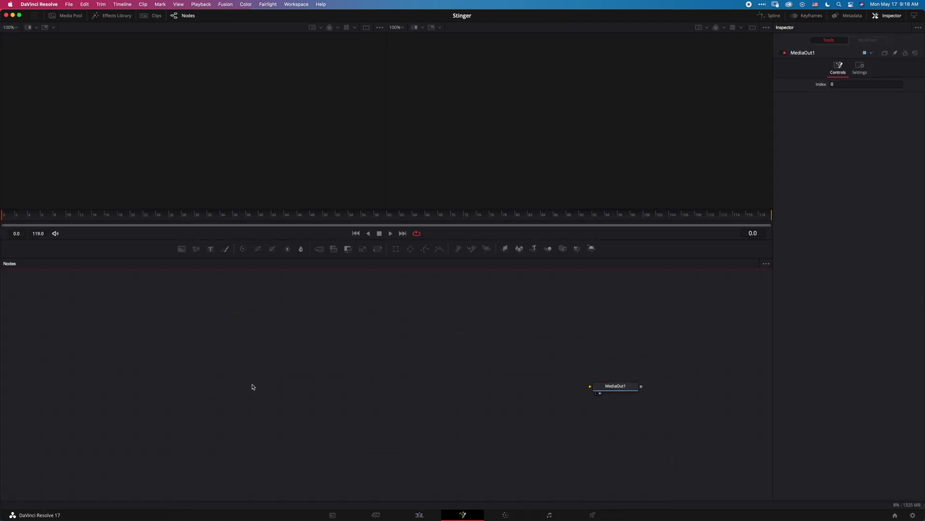
Add four Background nodes chained through three Merges, connect Merge3 to MediaOut1, and begin renaming Background1
left_click(181, 249)
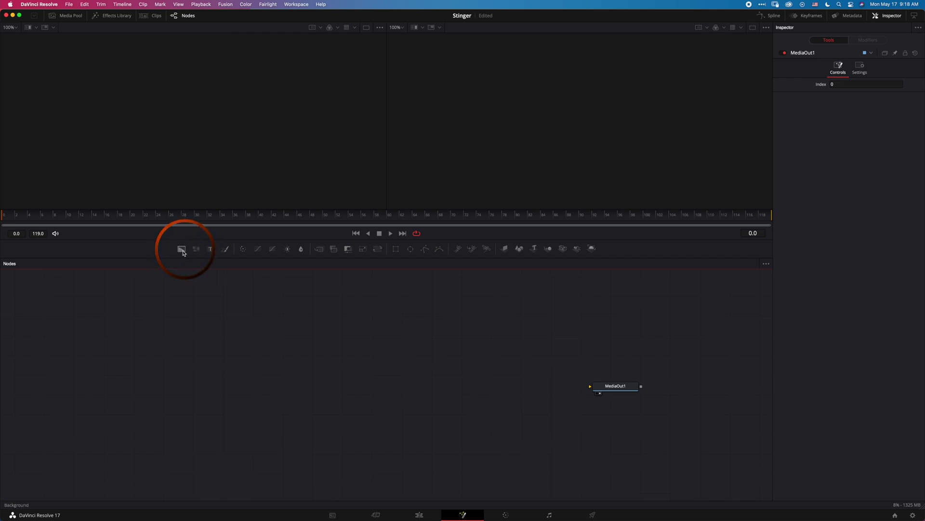
left_click(181, 250)
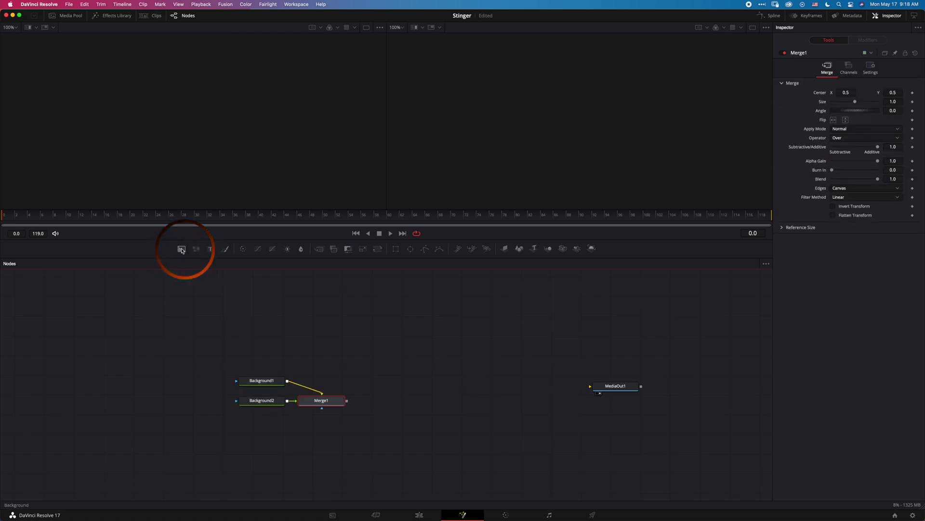
left_click(181, 250)
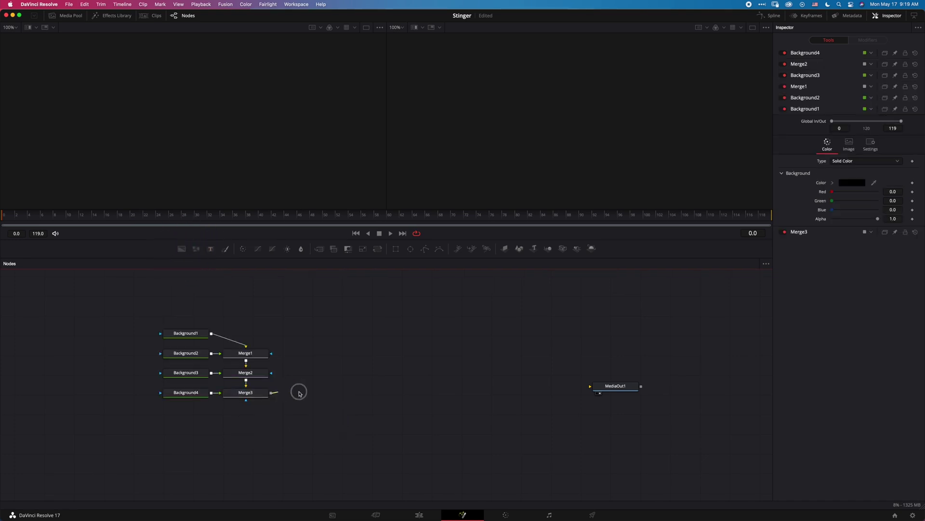
left_click_drag(271, 393, 589, 390)
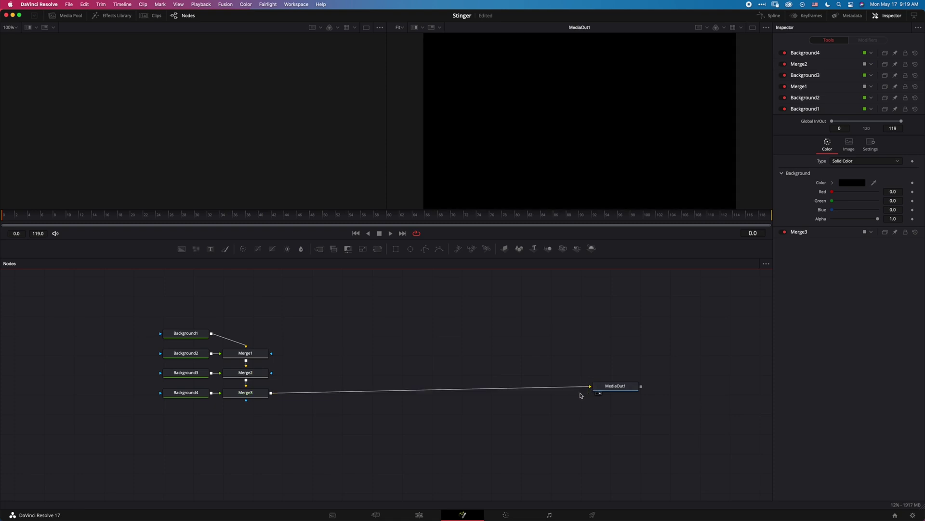
left_click_drag(183, 333, 183, 329)
key("F2")
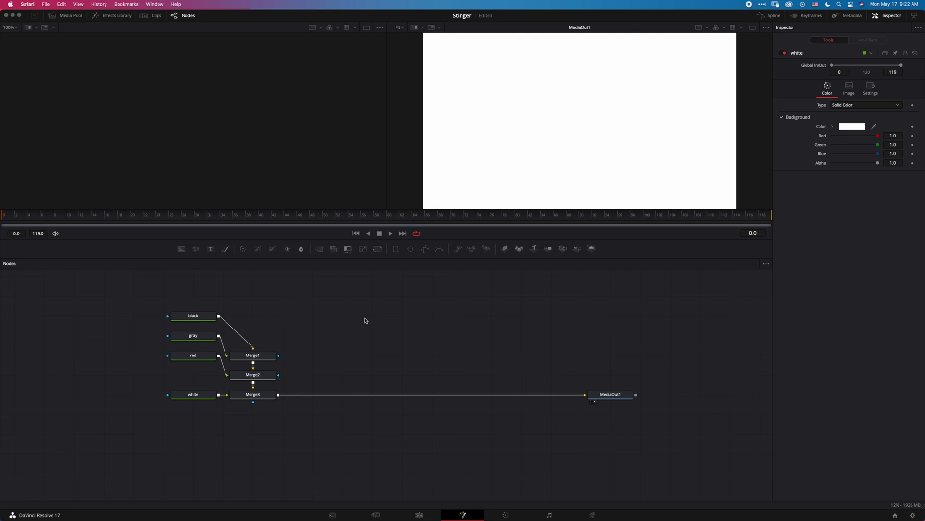
Add an Ellipse node and connect it as the mask of the white and red backgrounds
left_click(409, 249)
left_click_drag(102, 324, 172, 408)
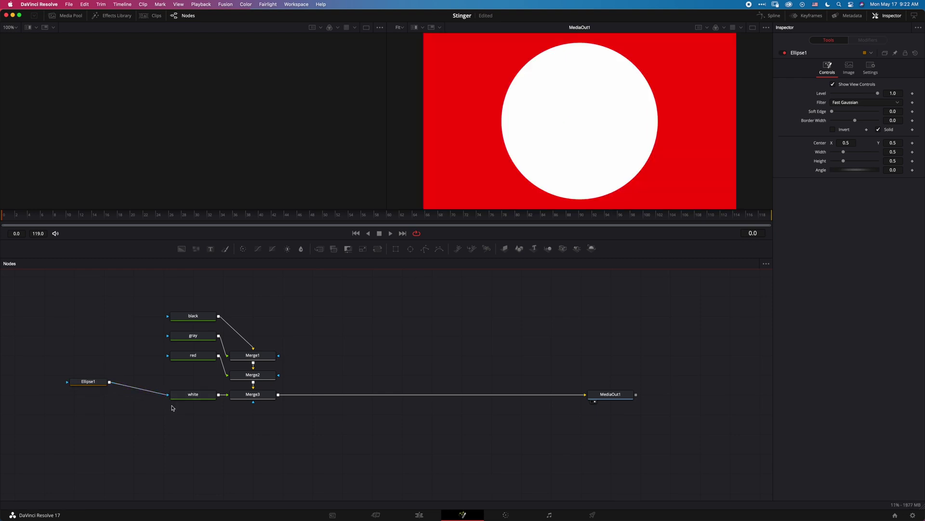
mouse_move(90, 383)
left_mouse_down()
mouse_move(93, 395)
mouse_move(83, 386)
mouse_move(168, 357)
mouse_move(168, 316)
left_mouse_up()
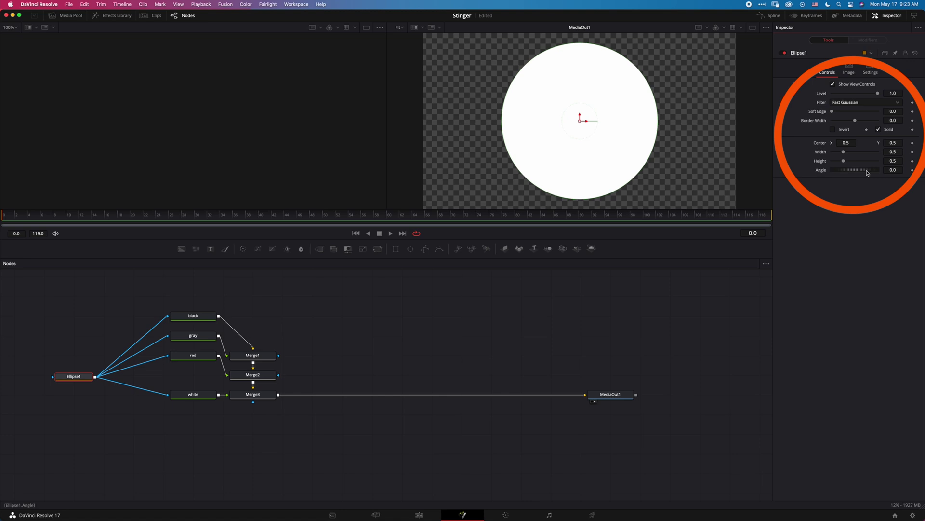
Set the ellipse width and height back to 0.5 for a centred circle
left_click_drag(844, 161, 855, 152)
left_click(900, 161)
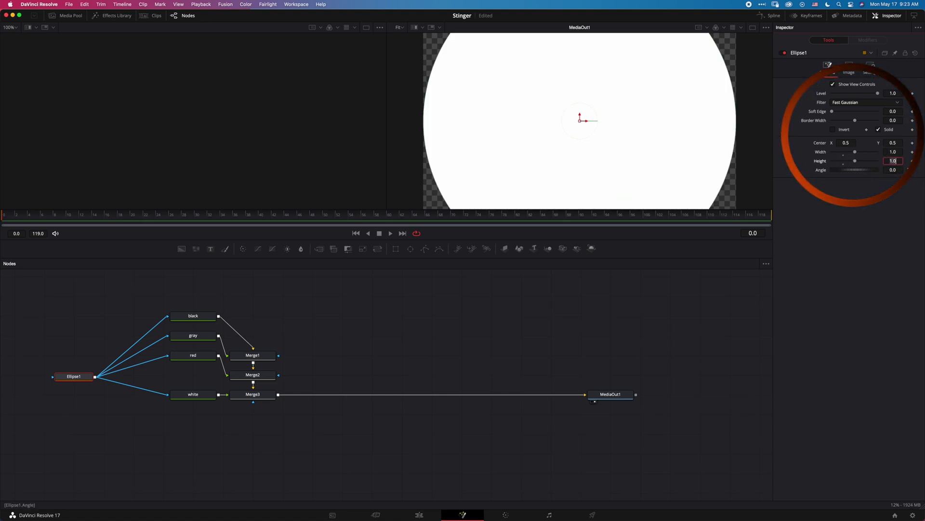
key("shift+Tab")
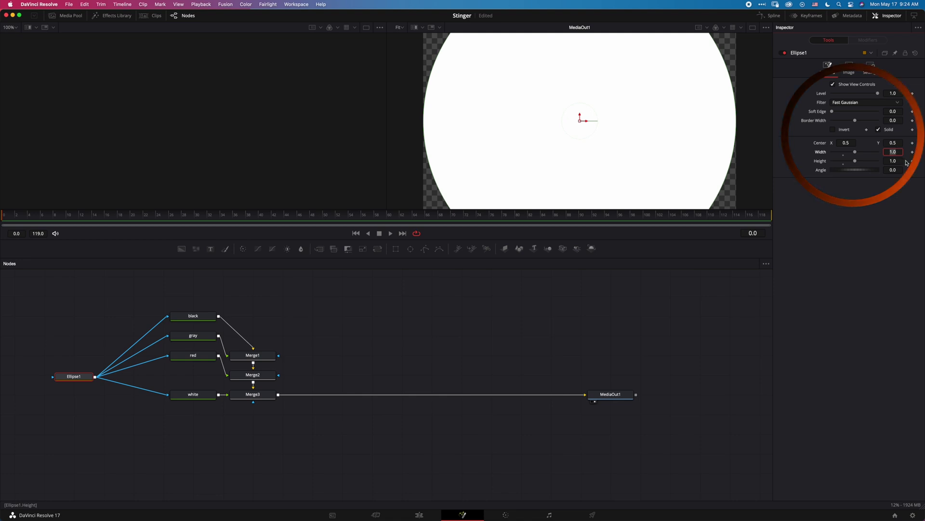
type("0.5")
key("Tab")
type("0.5")
key("Return")
left_click_drag(74, 376, 61, 372)
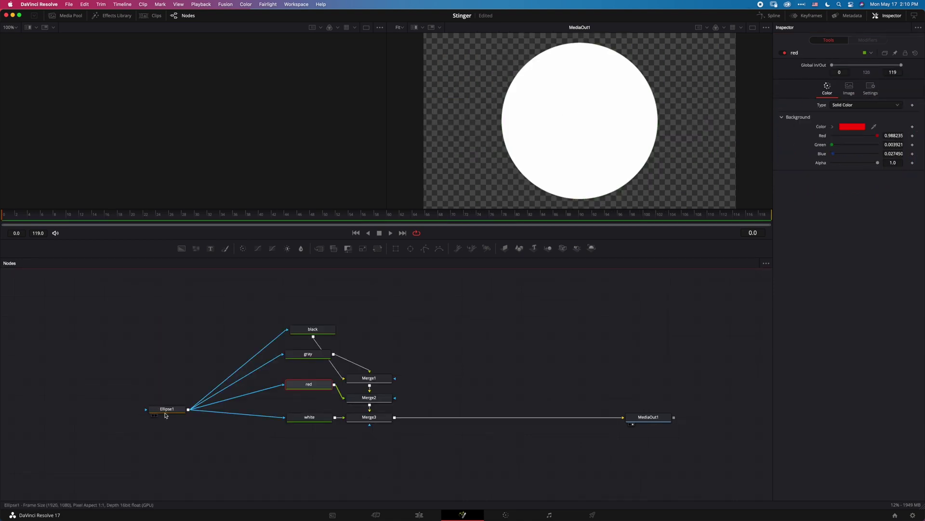
left_click_drag(173, 412, 163, 411)
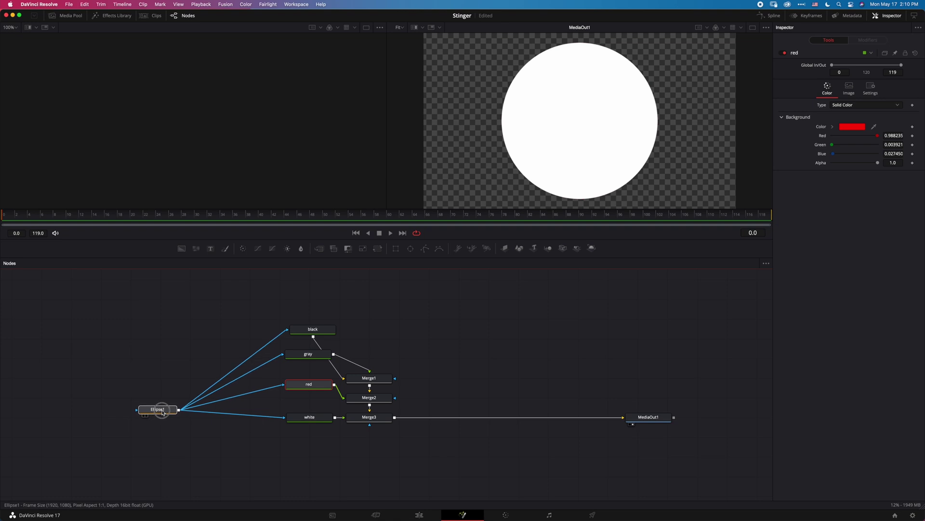
Insert a Transform1 node into the Ellipse1-to-black mask link and view the black circle
left_click(177, 334)
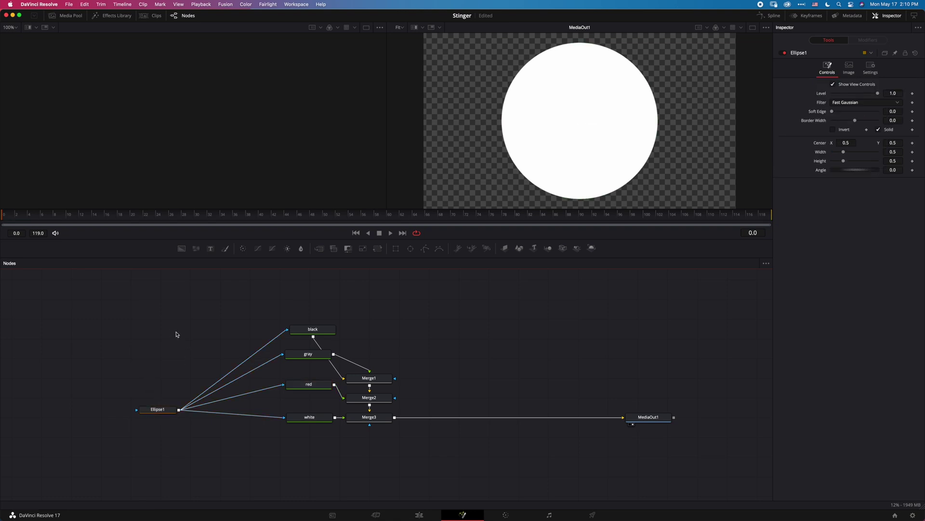
left_click(378, 249)
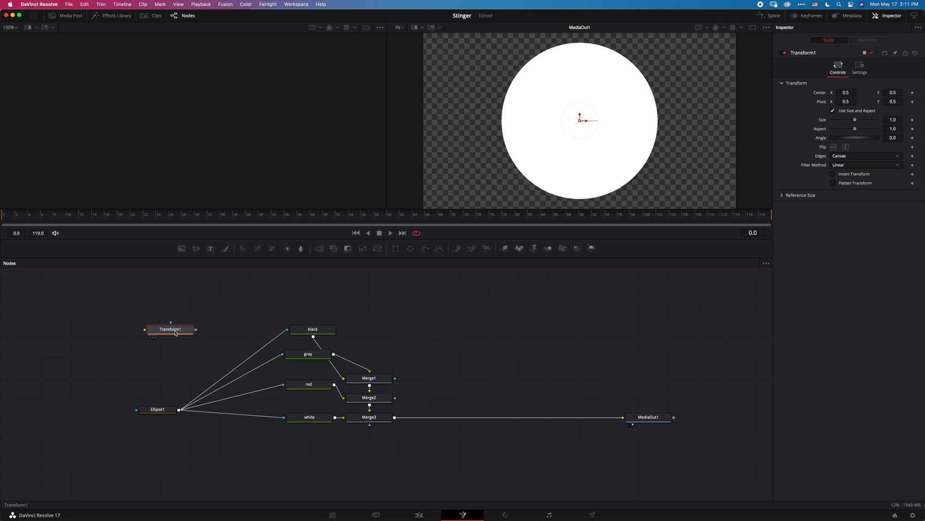
left_click_drag(176, 333, 191, 329)
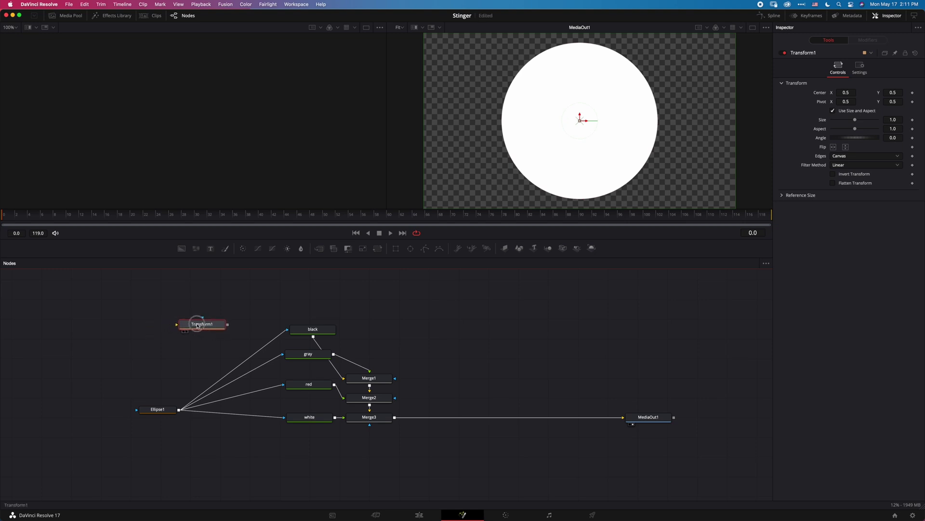
mouse_move(198, 325)
left_mouse_down()
mouse_move(215, 373)
mouse_move(214, 357)
left_mouse_up()
mouse_move(855, 120)
left_mouse_down()
mouse_move(834, 124)
mouse_move(856, 125)
mouse_move(847, 129)
left_mouse_up()
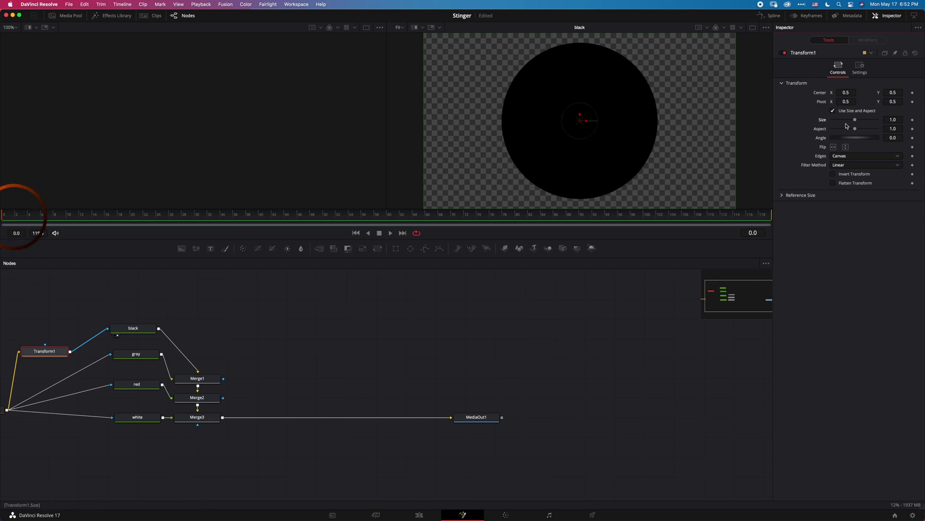
Keyframe Transform1 Size at 0 at the start, 3.0 at frame 60, 0 at the final frame, then play
left_click_drag(855, 120, 828, 120)
left_click(912, 119)
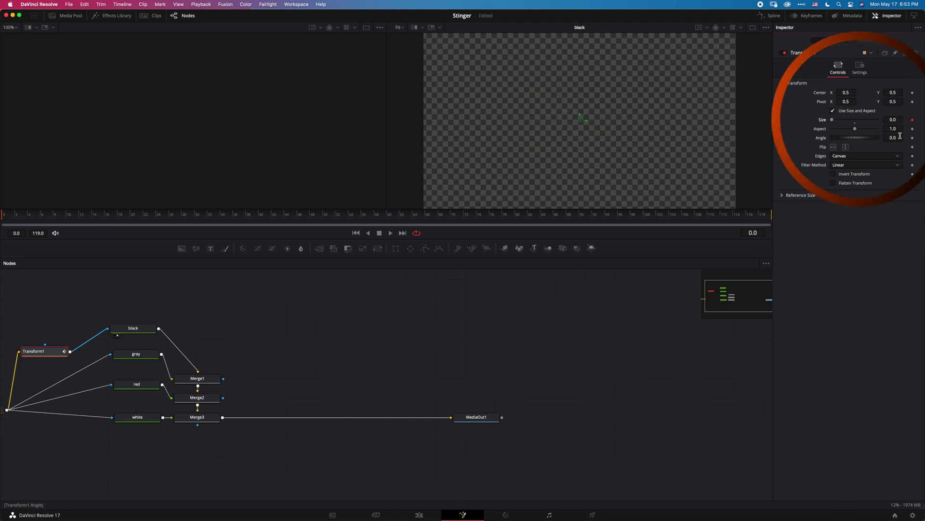
left_click(388, 214)
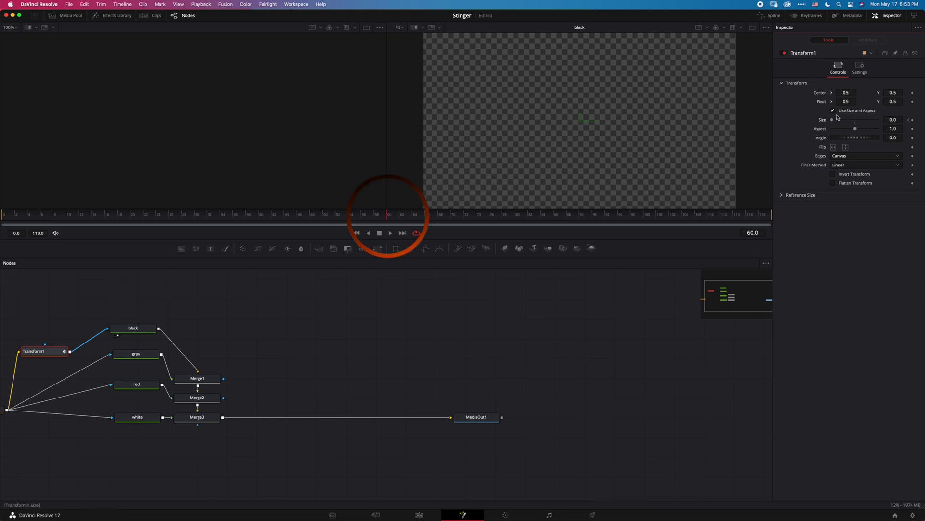
left_click_drag(832, 119, 865, 121)
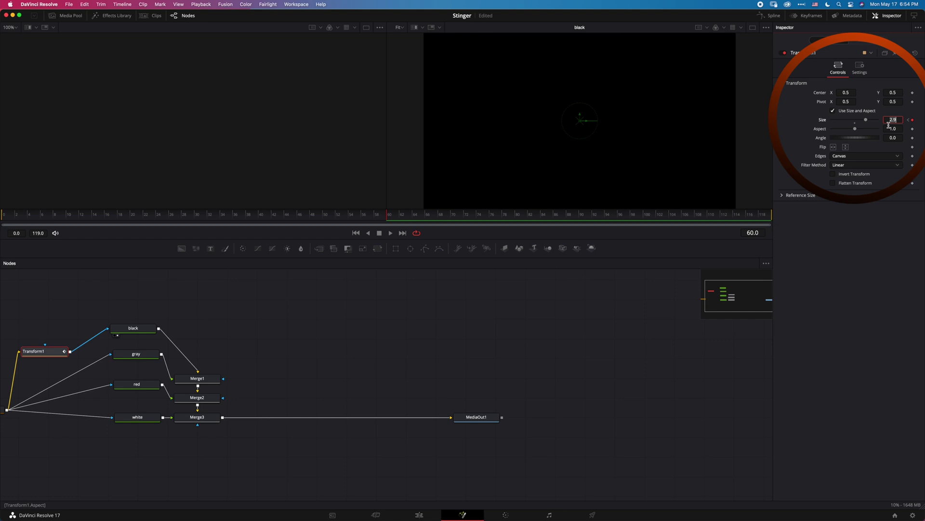
left_click(894, 120)
type("3")
left_click(888, 128)
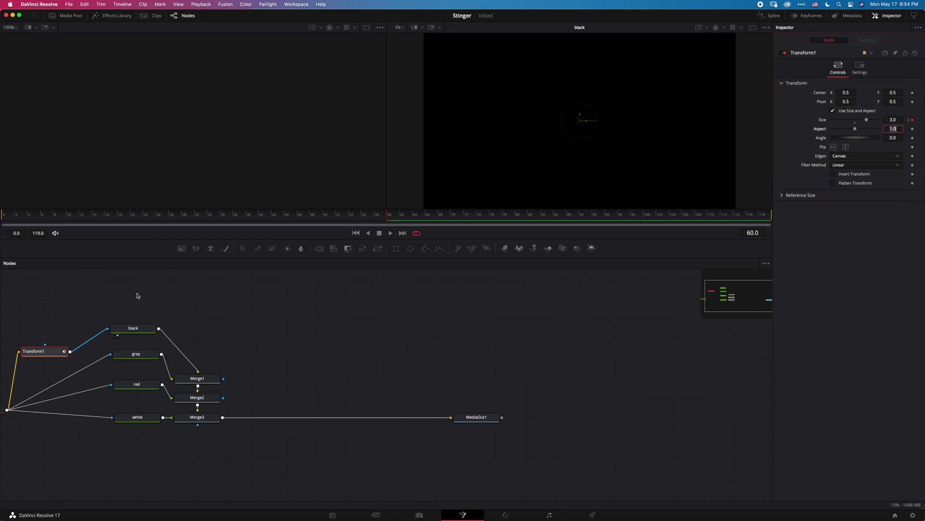
left_click(770, 215)
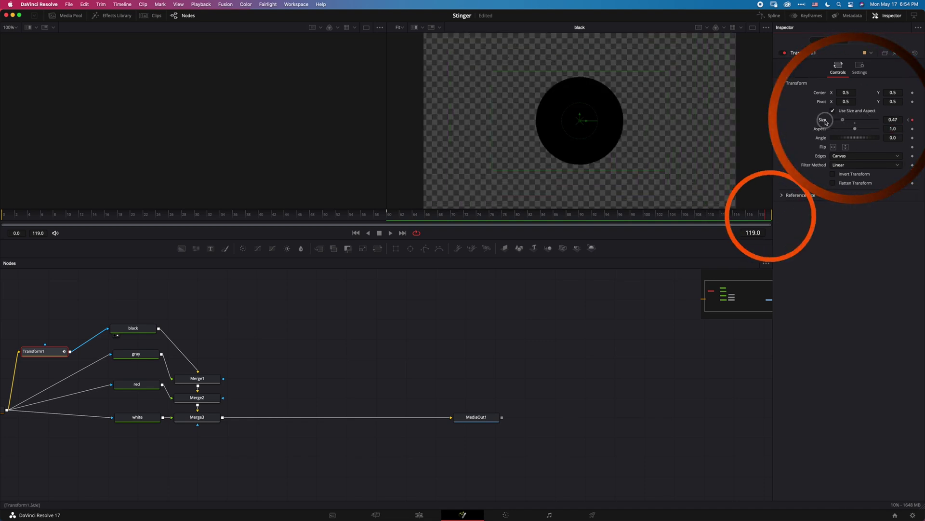
left_click_drag(826, 123, 771, 124)
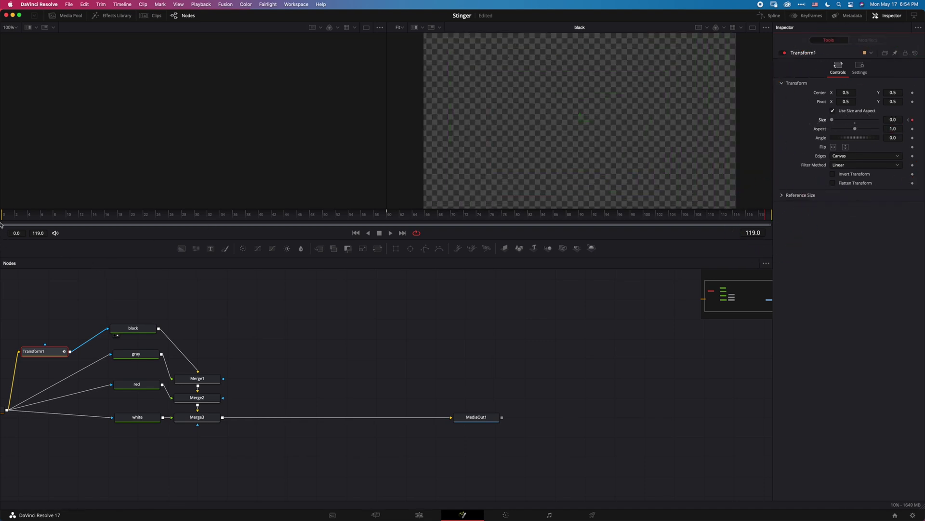
key("space")
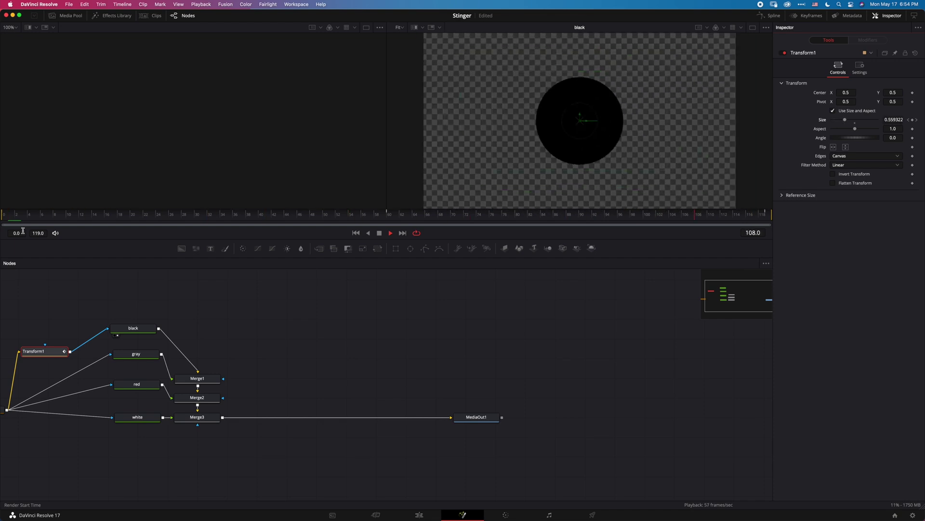
Keyframe Transform1 Size to 1.5 at frame 15 and about 0.92 at frame 30, then preview
left_click(7, 218)
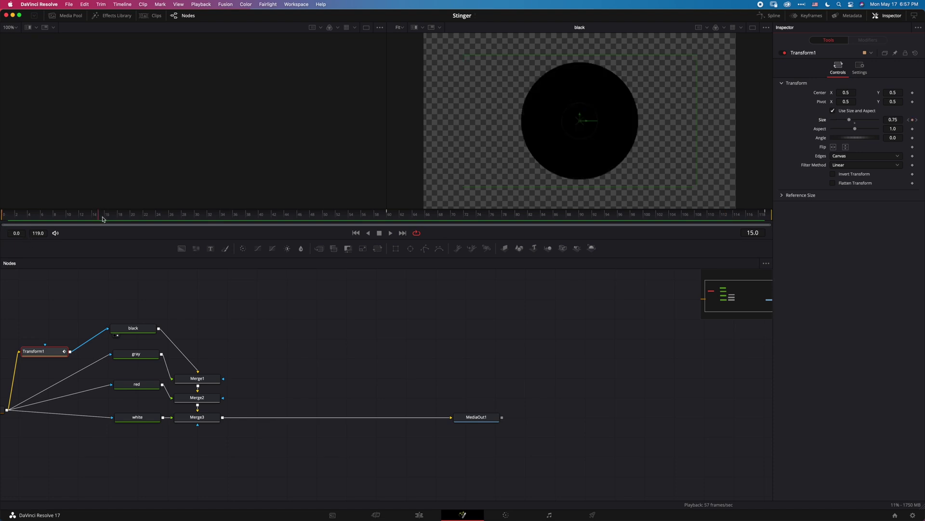
left_click(896, 119)
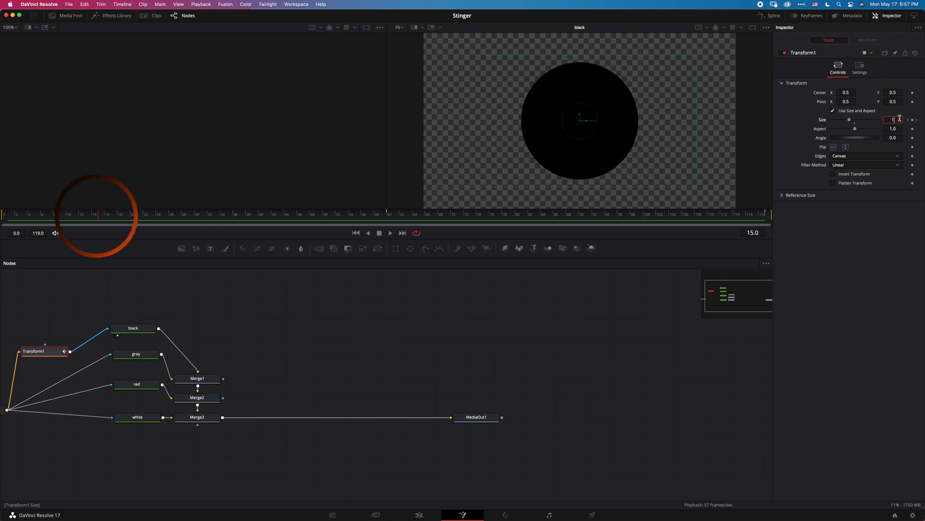
type("1.5")
key("Tab")
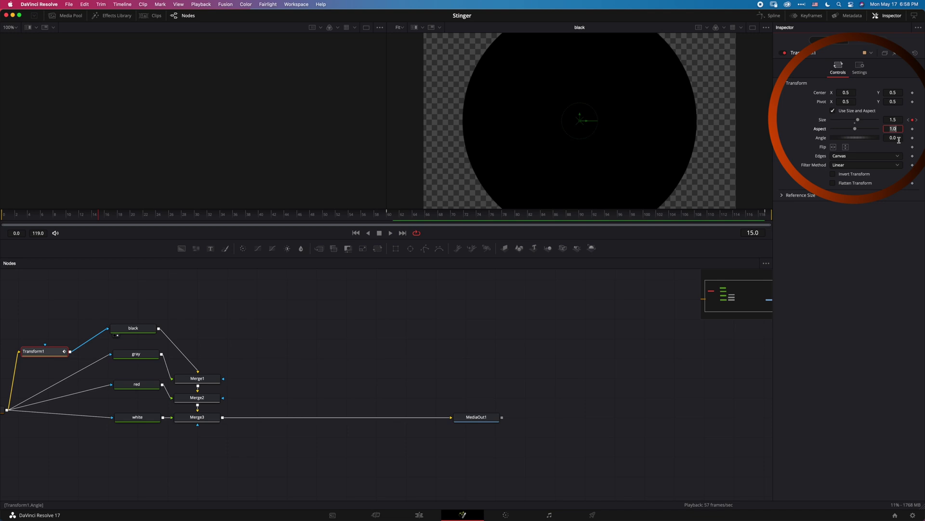
left_click(196, 215)
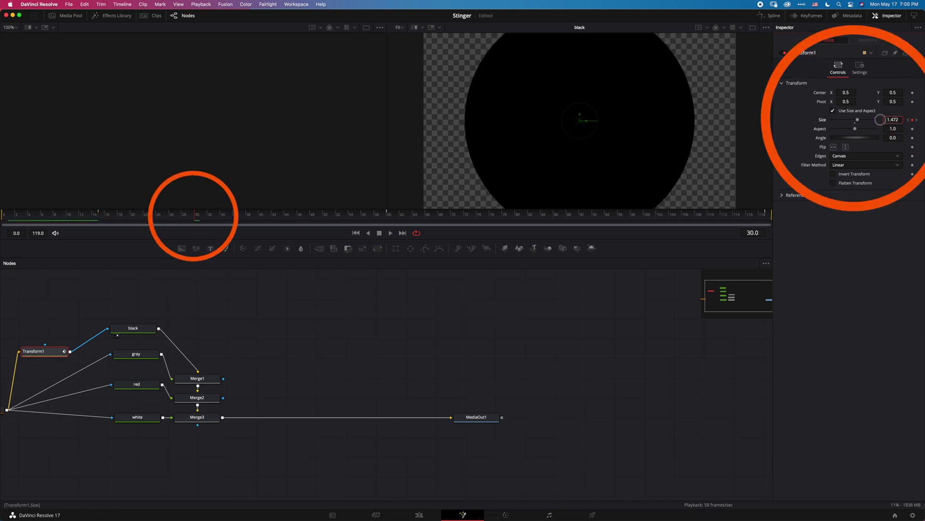
left_click_drag(856, 120, 854, 120)
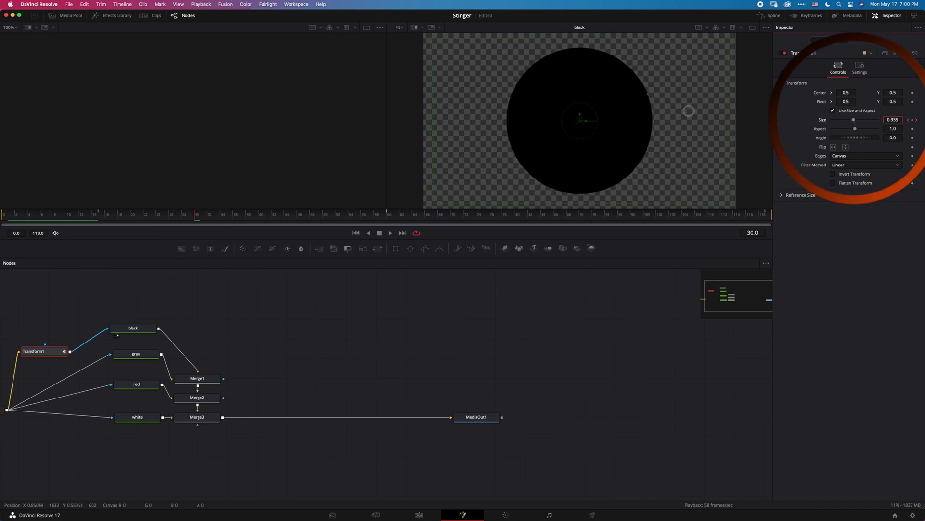
left_click_drag(854, 120, 853, 120)
key("space")
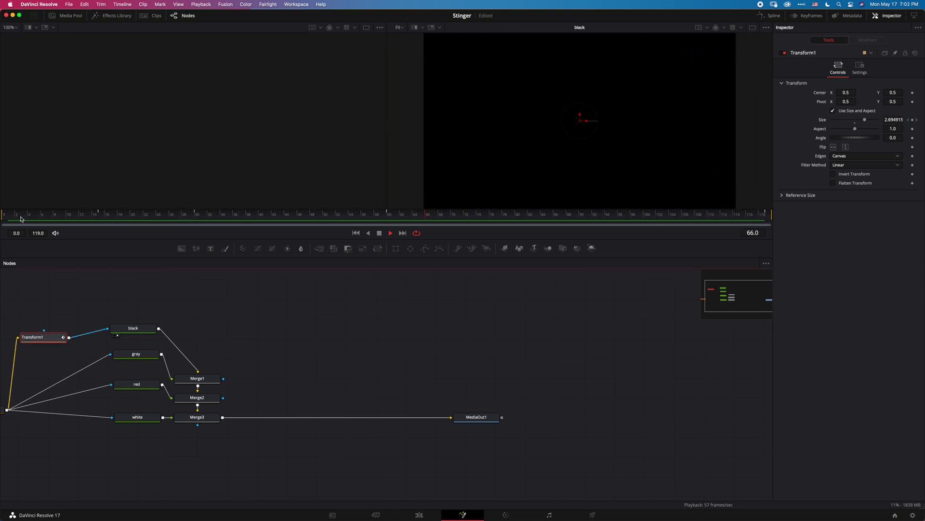
key("space")
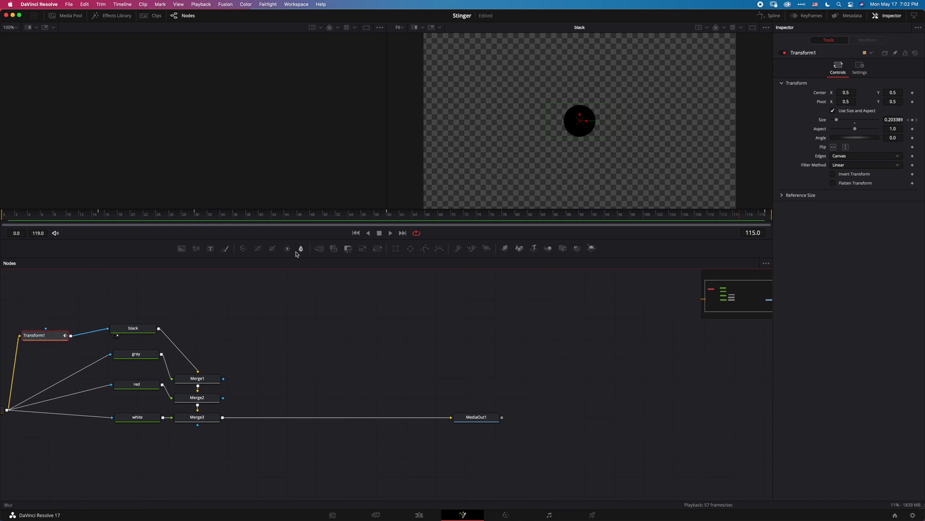
In the Spline editor, select all Transform1 Size keyframes and smooth them
left_click(764, 17)
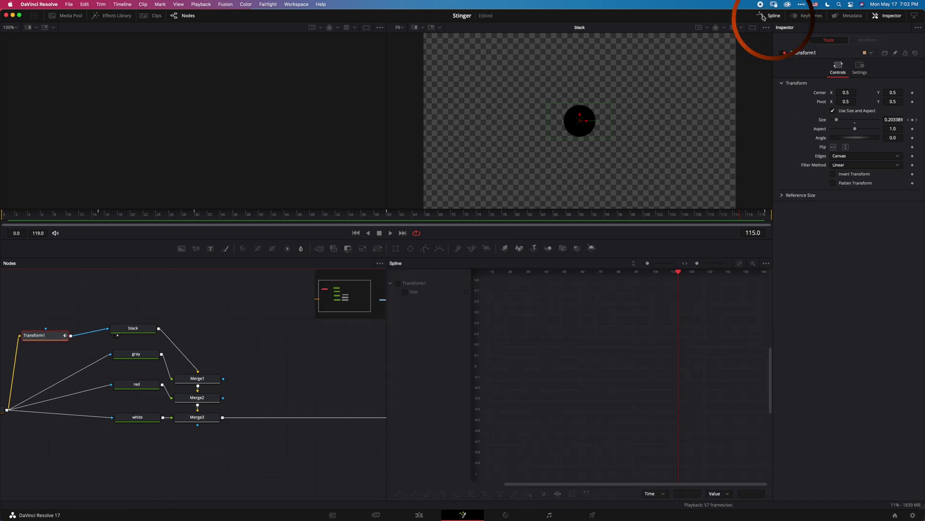
left_click(409, 292)
left_click(740, 265)
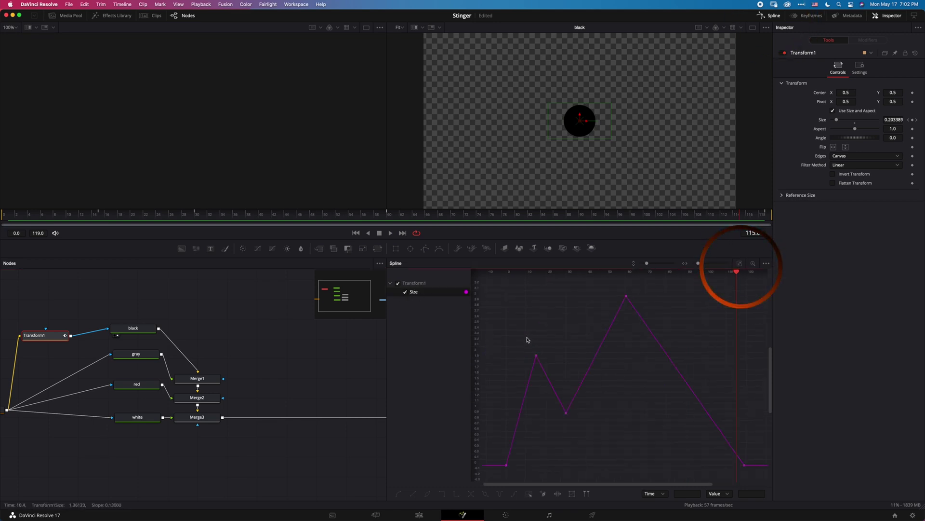
mouse_move(492, 294)
left_mouse_down()
mouse_move(732, 456)
mouse_move(743, 480)
left_mouse_up()
key("s")
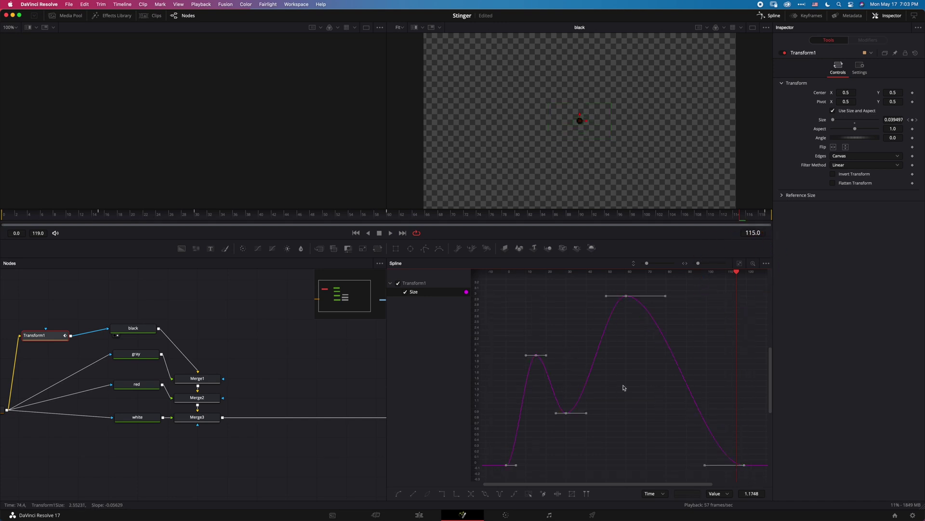
Play back the eased animation and nudge the Transform1 node
key("space")
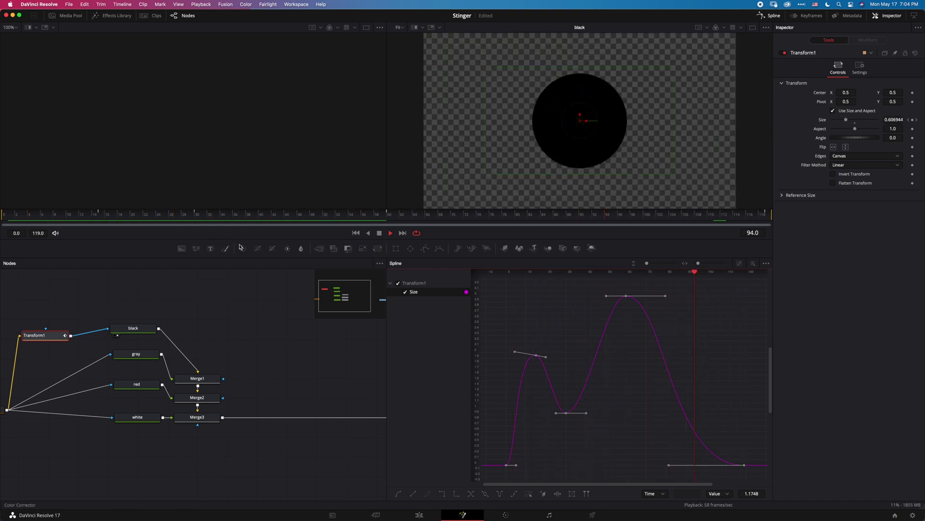
key("space")
left_click_drag(52, 336, 55, 334)
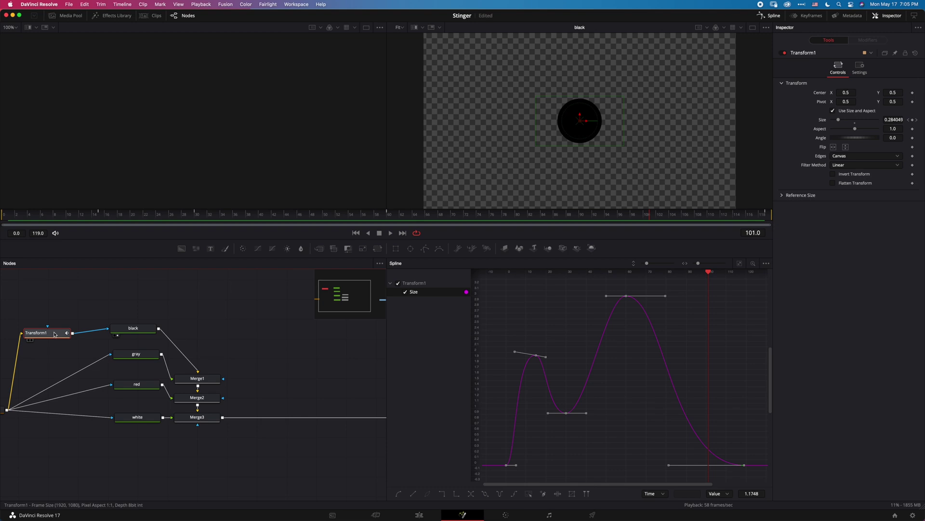
mouse_move(45, 334)
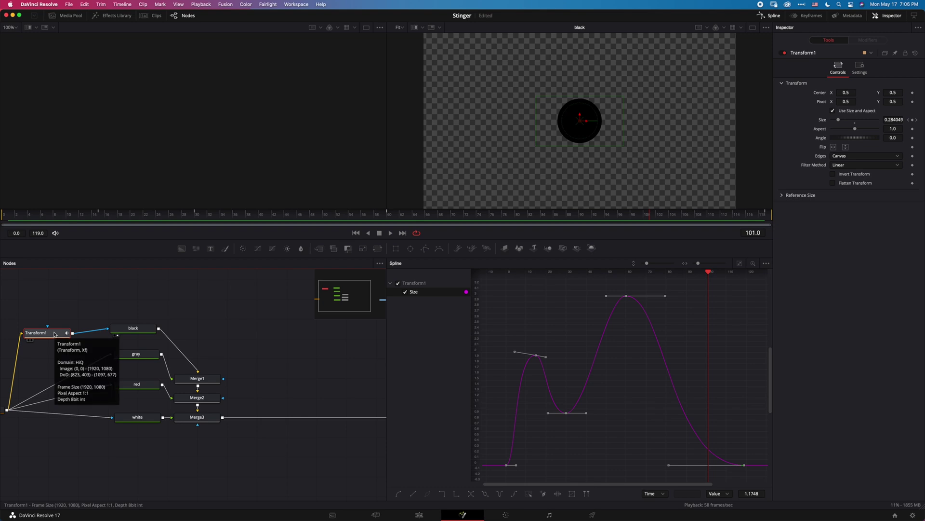
left_click(58, 296)
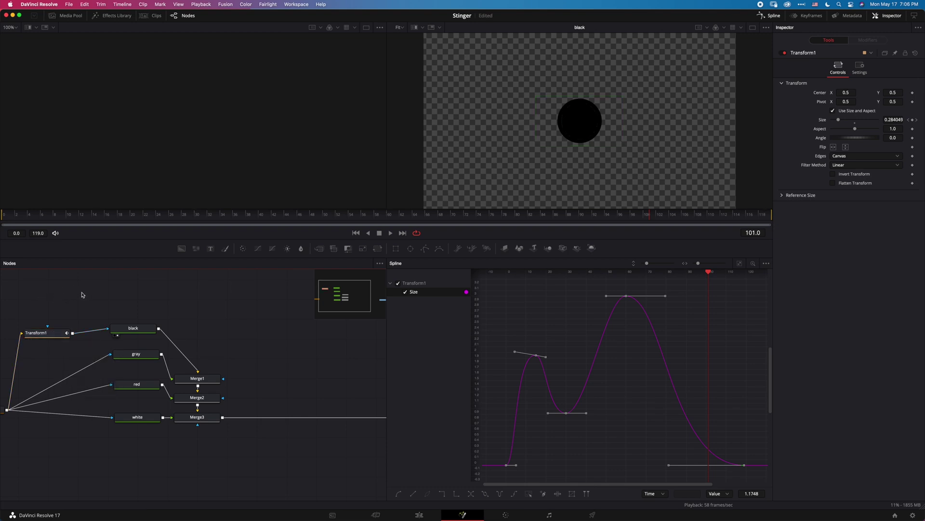
Paste three copies of Transform1 and place them beside the gray, red and white layers
key("super+v")
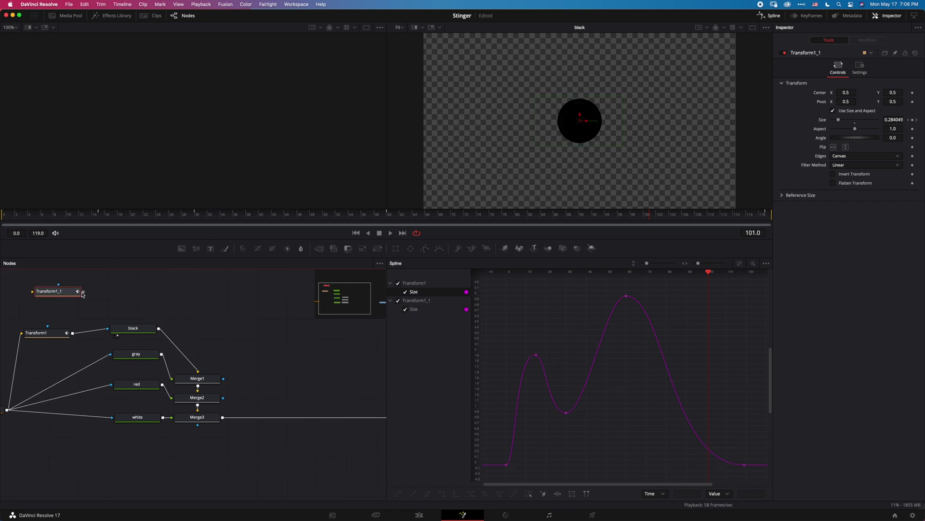
left_click_drag(56, 291, 65, 378)
key("super+v")
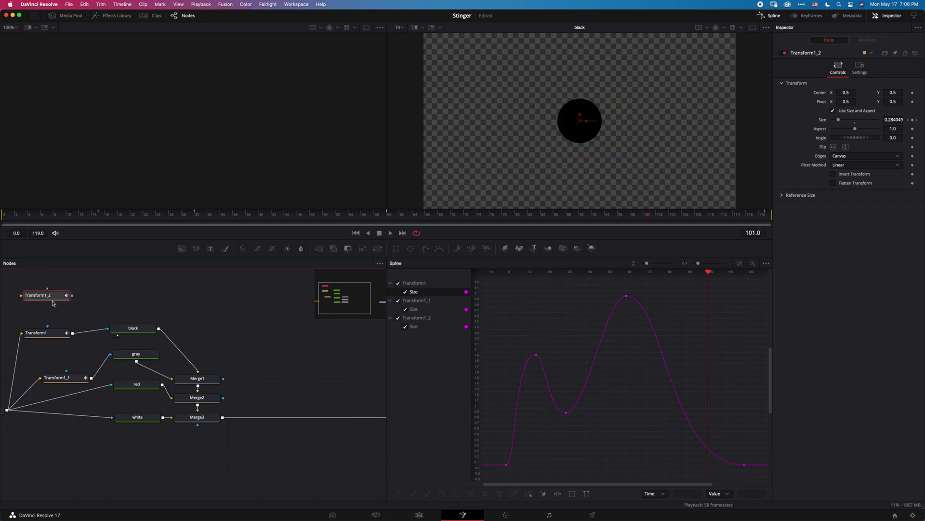
left_click_drag(49, 296, 68, 396)
key("super+v")
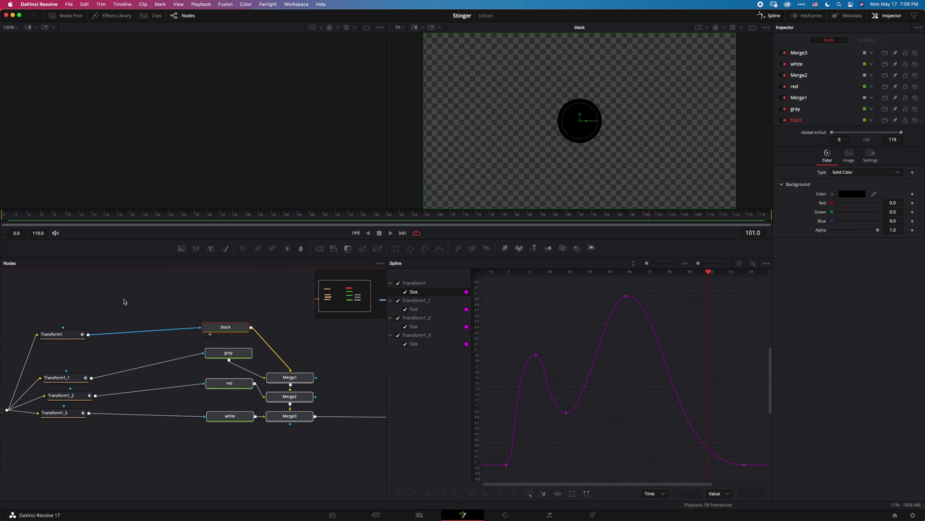
Play the animation from the start and stop back at frame 0
left_click(13, 220)
key("space")
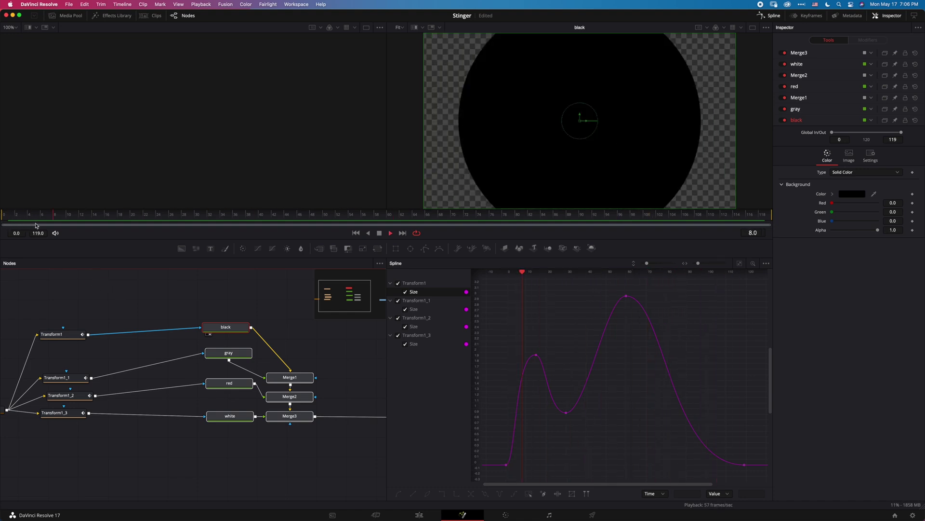
left_click(10, 217)
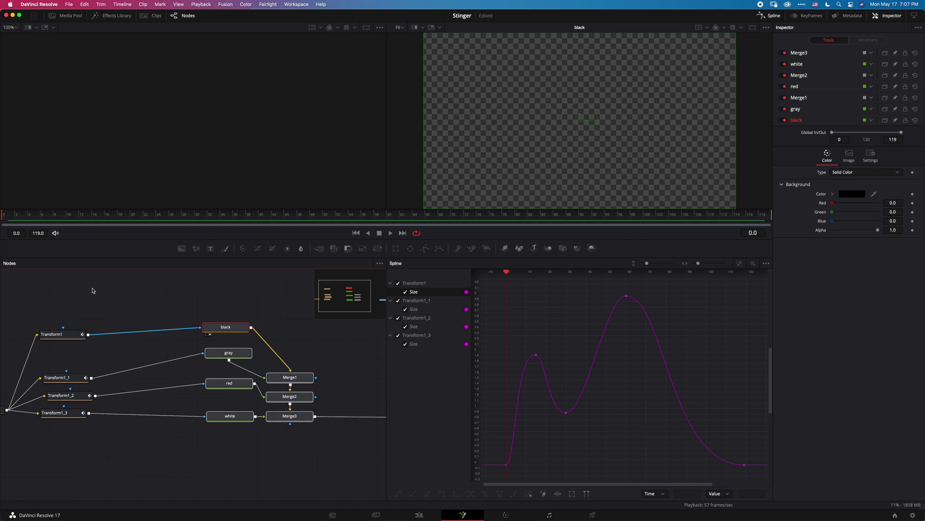
left_click(112, 292)
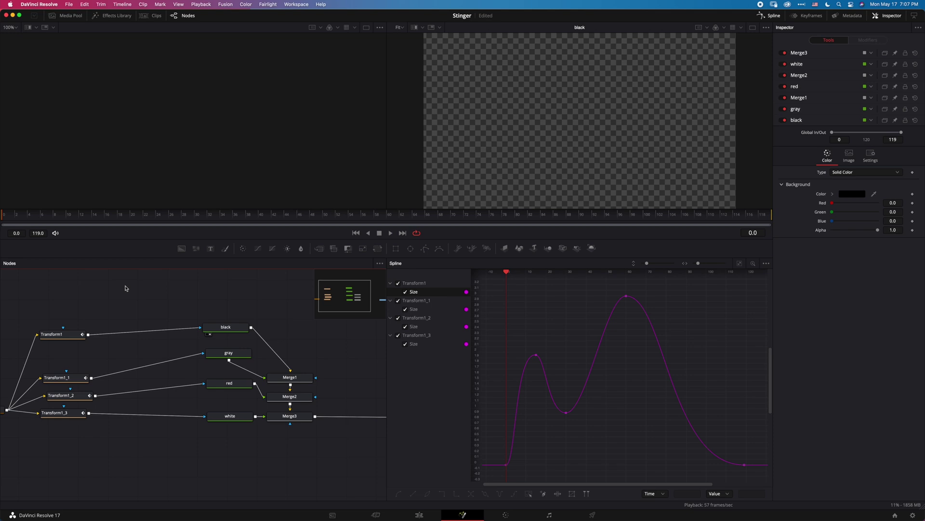
Search the tools for 'delay', then shift Ellipse1 and the four transform nodes left
key("shift+space")
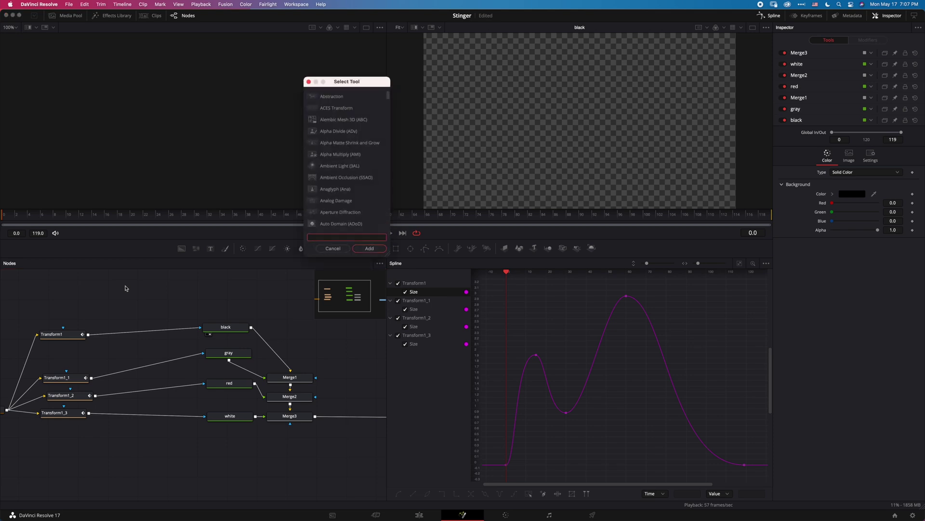
type("delay")
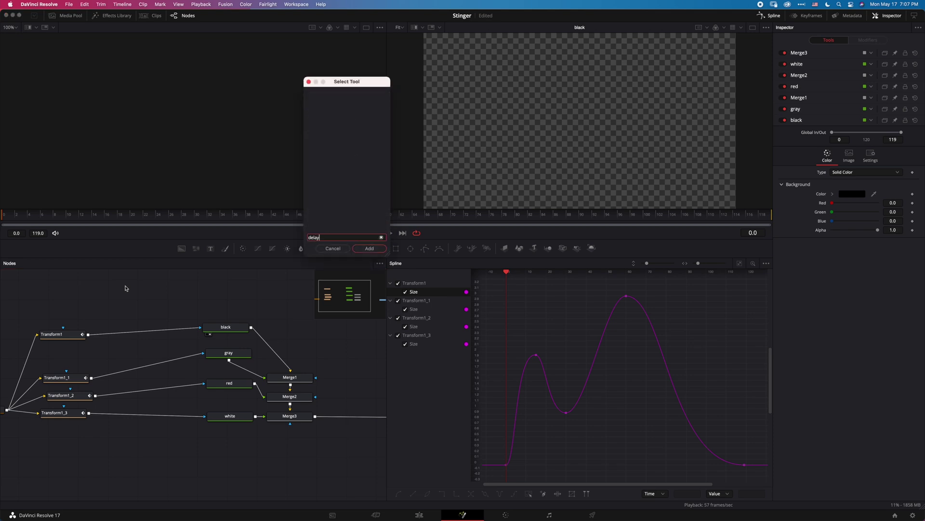
key("BackSpace")
key("BackSpace")
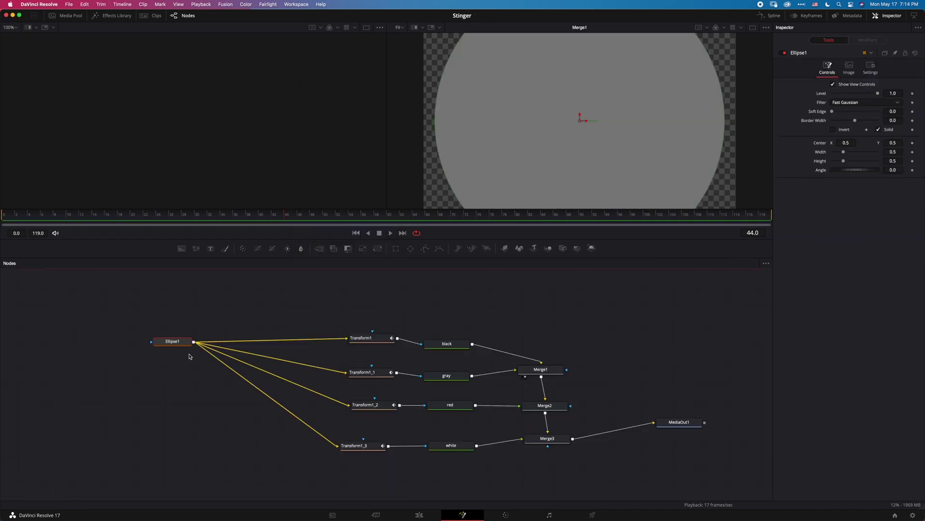
left_click_drag(172, 341, 141, 354)
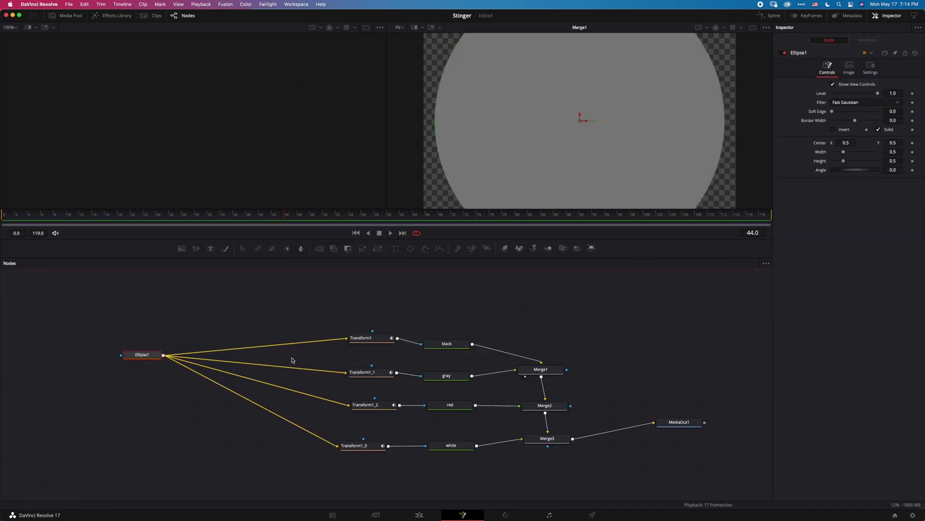
left_click_drag(311, 311, 381, 475)
left_click_drag(367, 338, 283, 341)
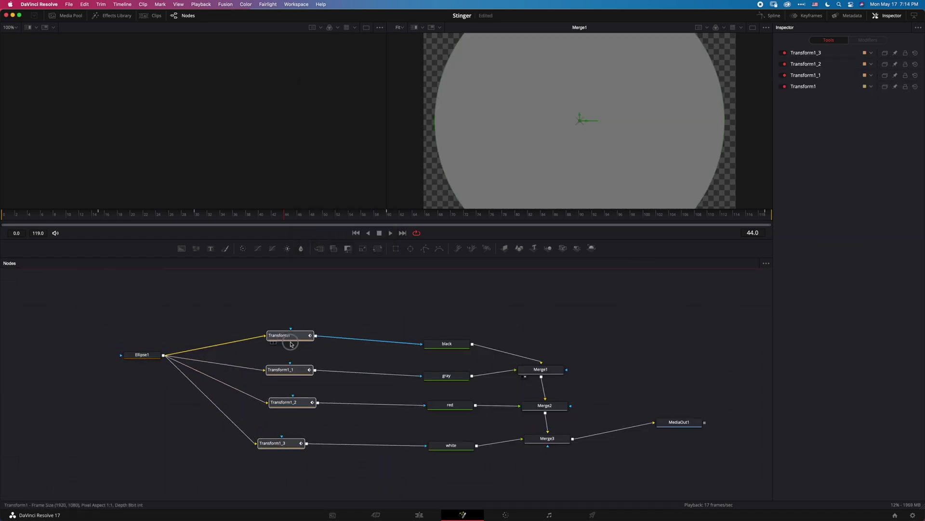
left_click(355, 308)
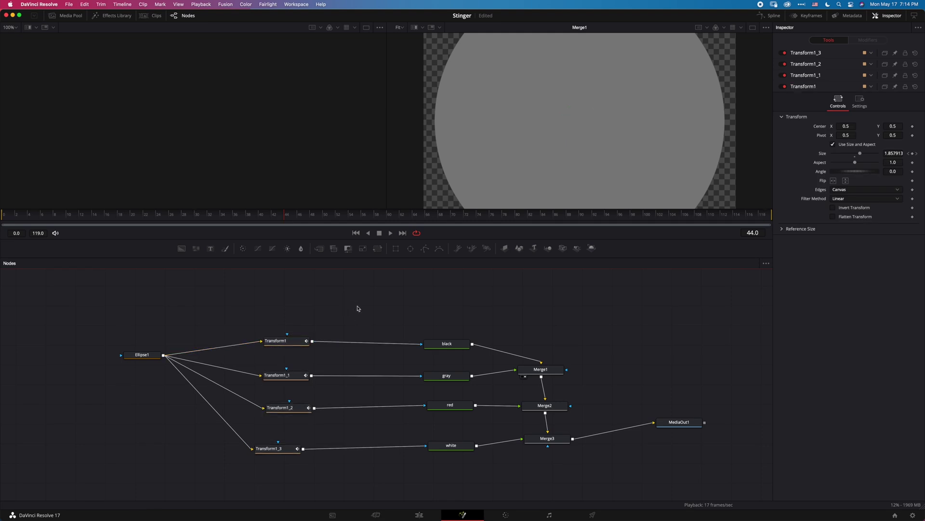
Insert Time Speed nodes and give the white circle's TimeSpeed a 6-frame delay, then play
key("shift+space")
type("Time Speed")
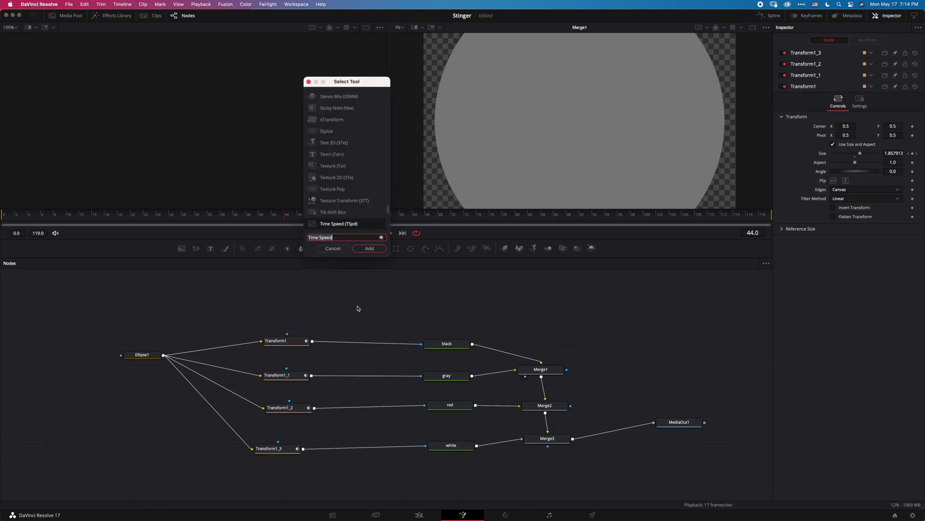
left_click(365, 249)
left_click_drag(351, 310, 367, 377)
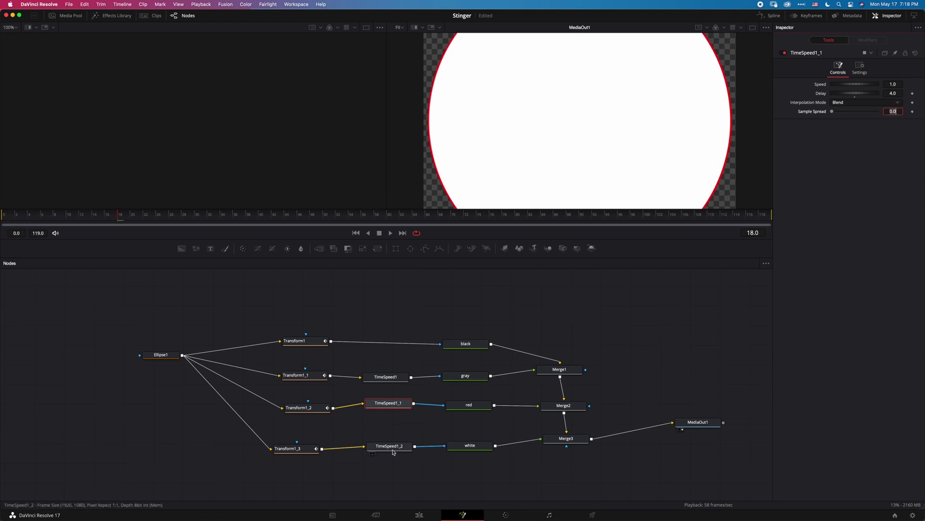
left_click(392, 448)
left_click(891, 93)
type("6")
key("Tab")
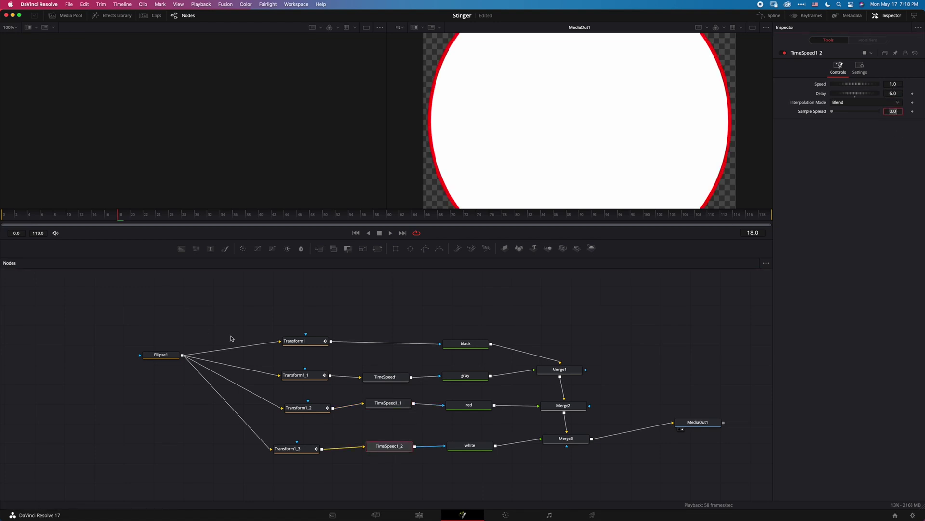
key("space")
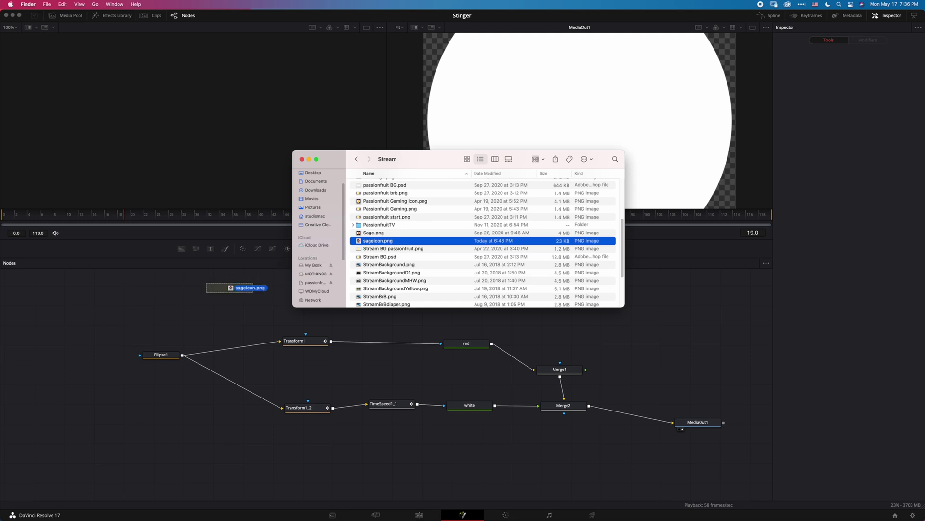
Import the cartoon avatar PNG into the Nodes panel and view it in the viewer
left_click_drag(321, 260, 221, 300)
left_click(271, 294)
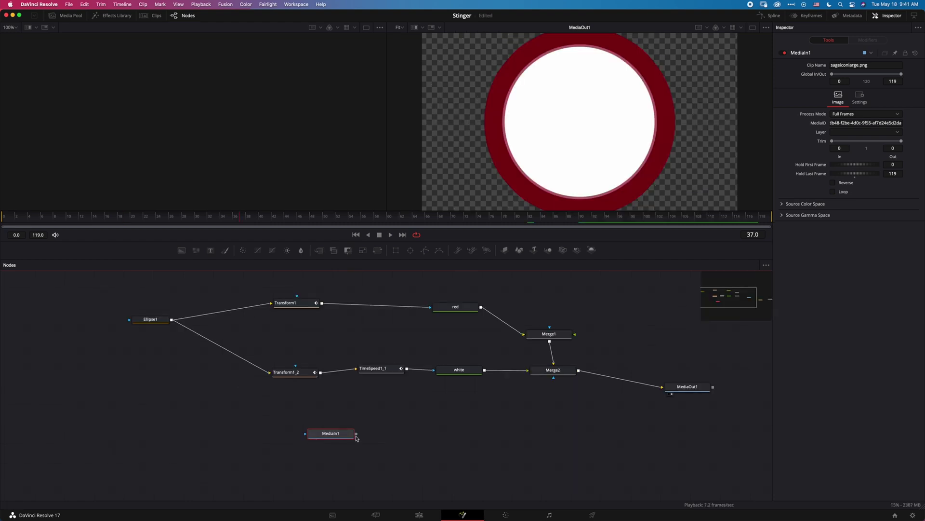
left_click_drag(345, 436, 354, 438)
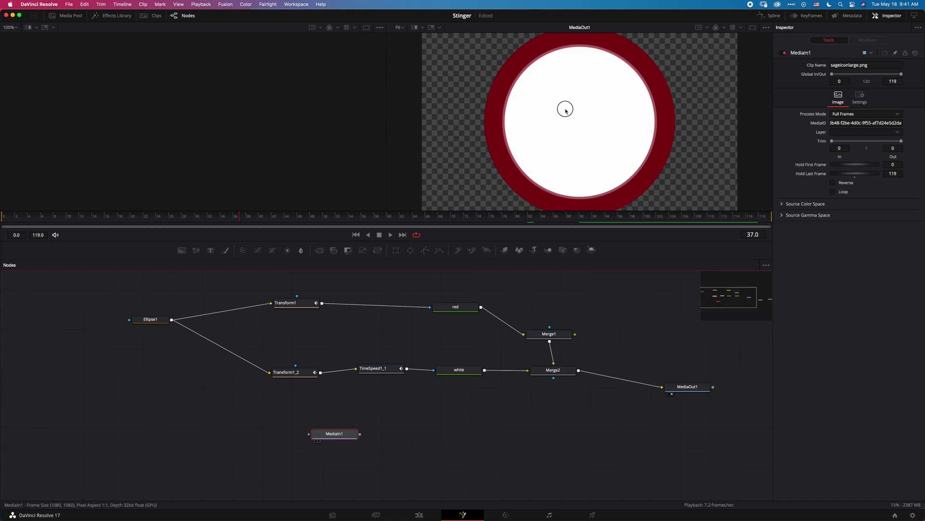
left_click_drag(345, 435, 564, 107)
Rename the image node 'logo' and add a Merge node after it
key("F2")
type("logo")
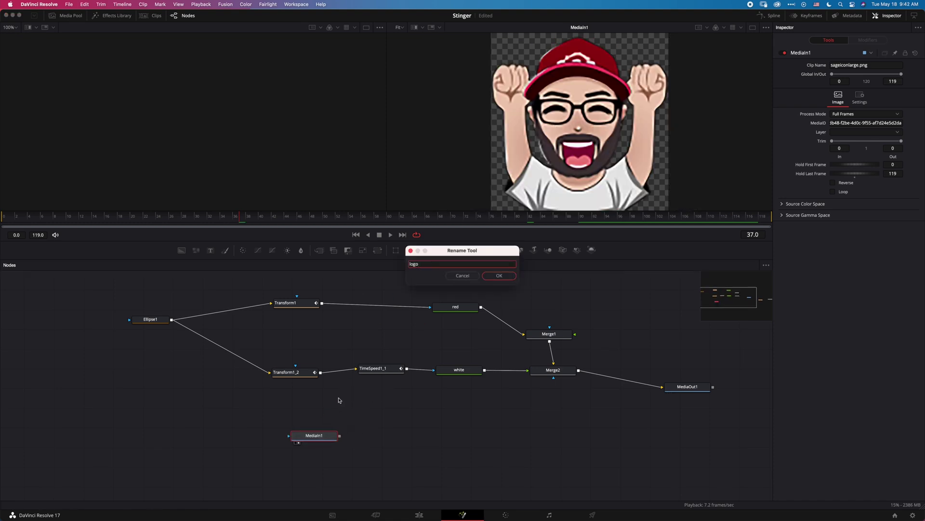
key("Return")
left_click(319, 252)
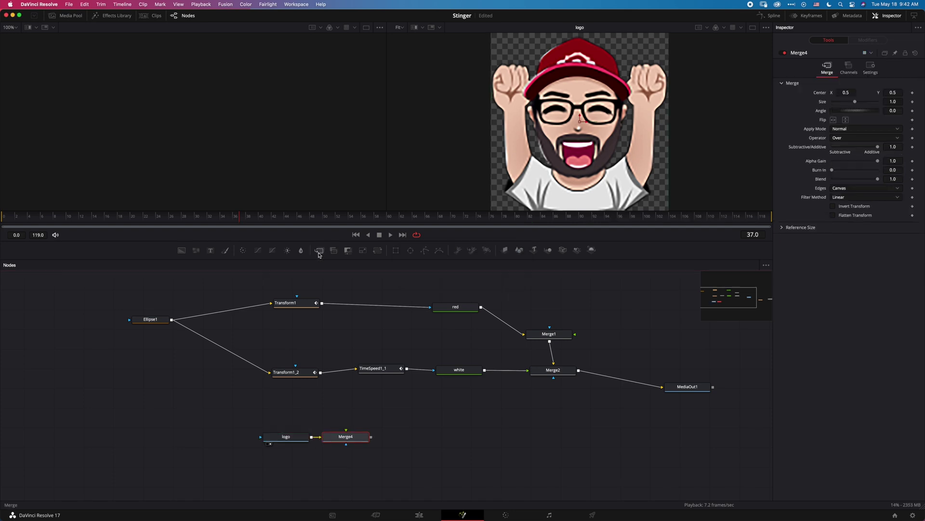
Feed the Merge2 circle composite into Merge3 beneath the logo, then scrub ahead to check
mouse_move(359, 440)
left_mouse_down()
mouse_move(500, 414)
mouse_move(585, 427)
mouse_move(575, 428)
left_mouse_up()
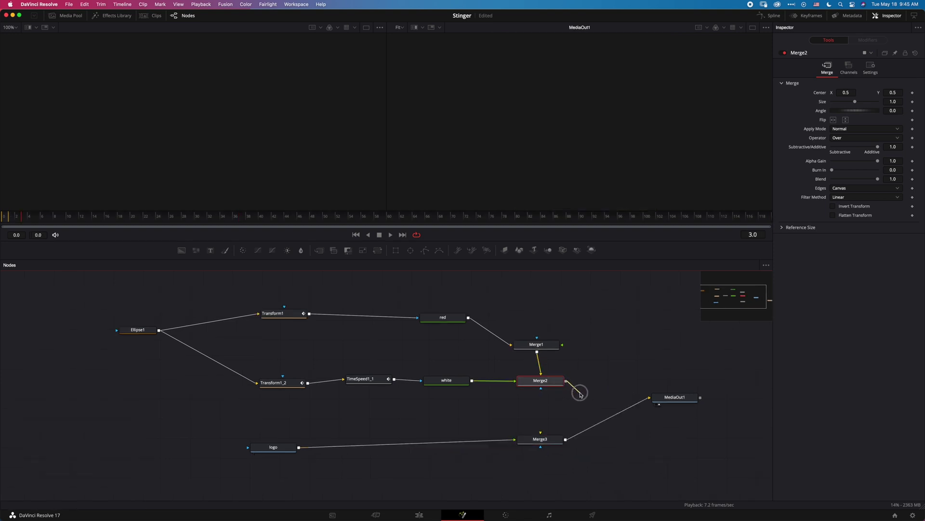
left_click_drag(580, 398, 554, 443)
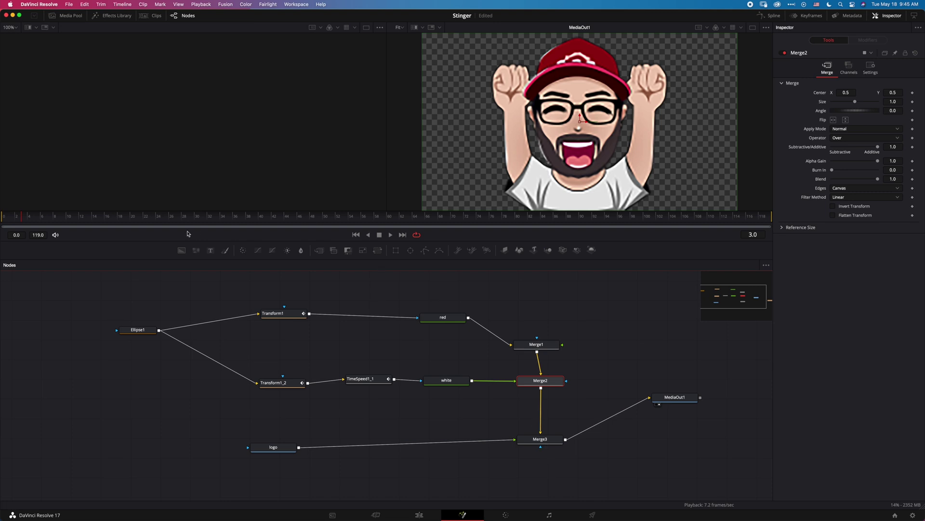
left_click_drag(66, 219, 165, 221)
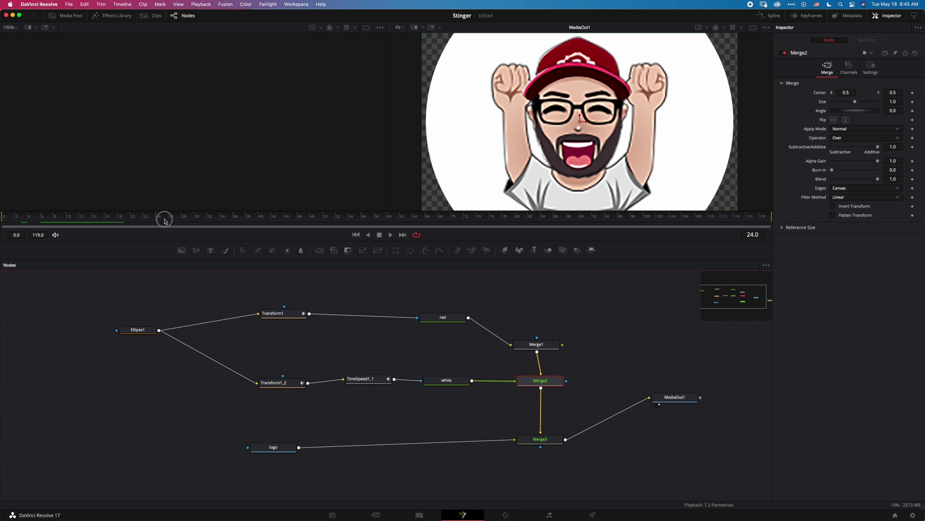
Add a Transform after the logo and keyframe its Size: about 0.42 at frame 60, 0 at frame 119
left_click(378, 253)
left_click_drag(351, 451, 406, 447)
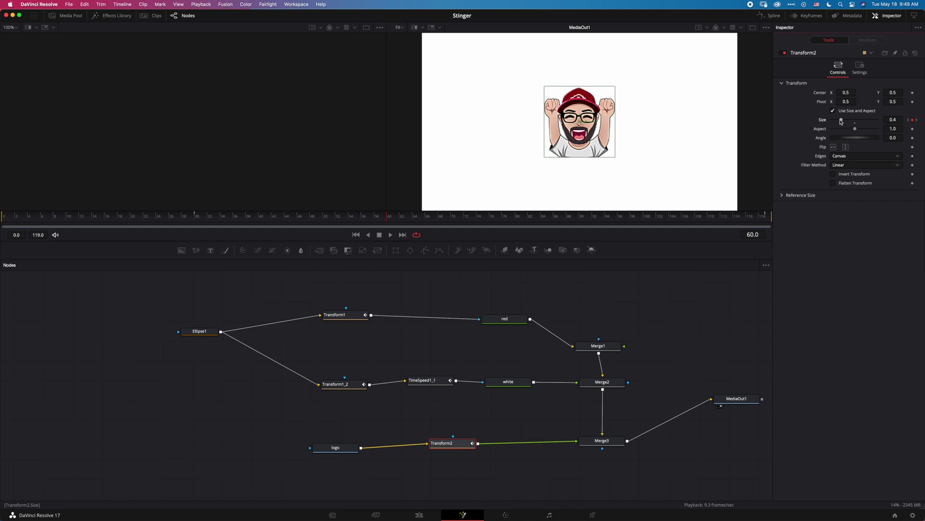
left_click_drag(841, 121, 842, 122)
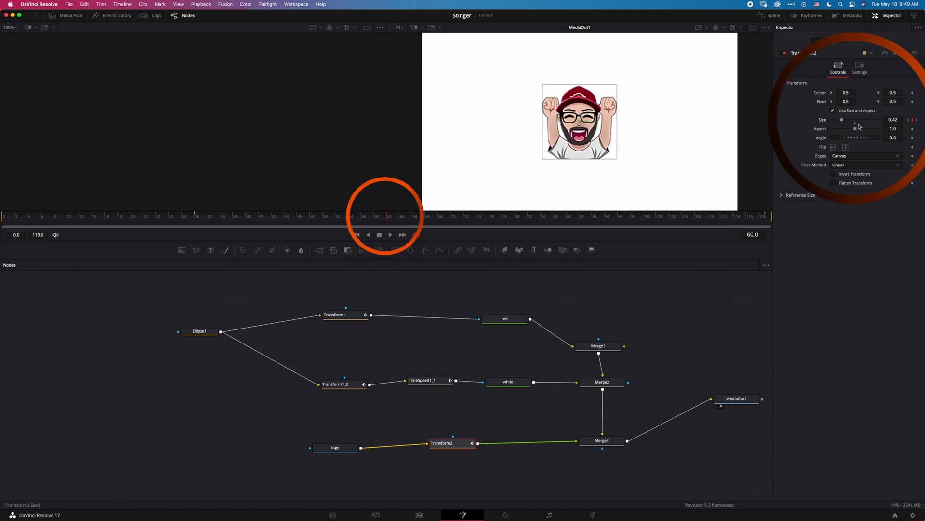
left_click(896, 119)
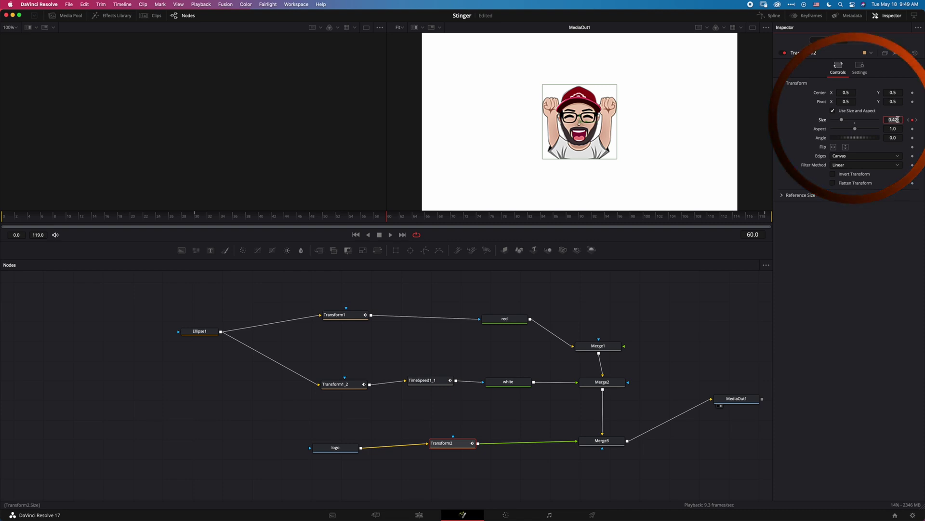
type(".5")
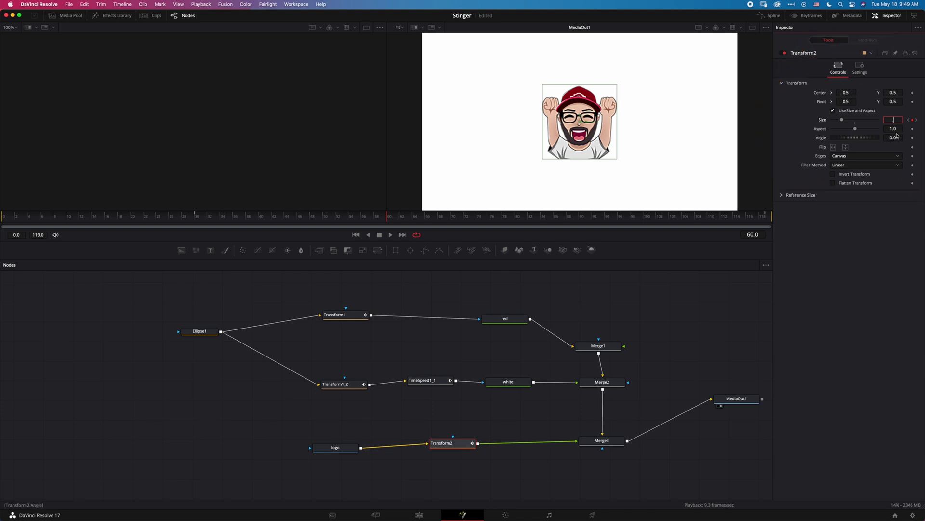
left_click(771, 218)
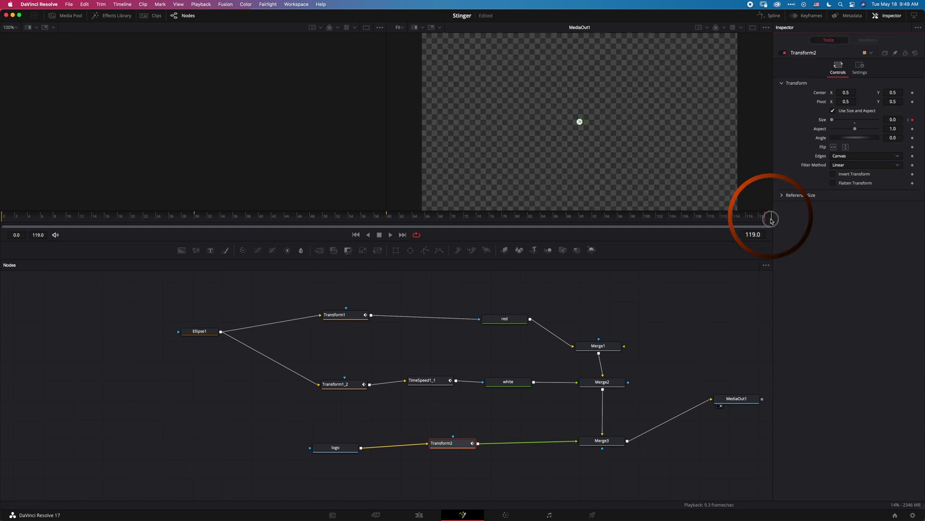
left_click(894, 121)
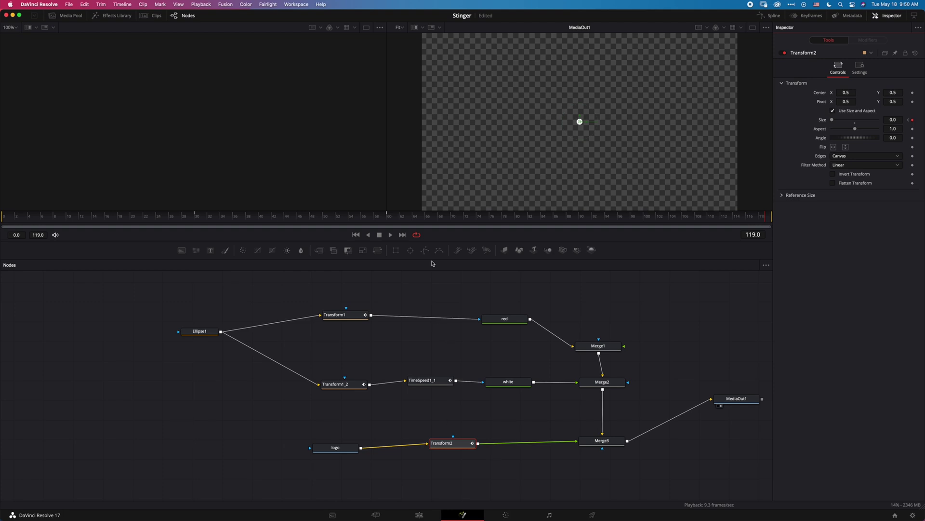
Smooth all logo Size keyframes in the Spline editor, then play the stinger on the Edit page
left_click(771, 15)
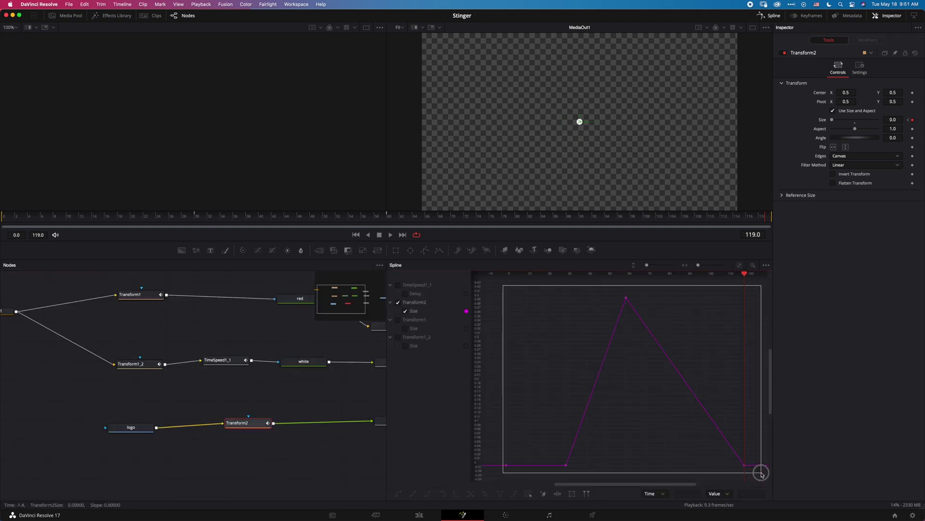
left_click_drag(522, 310, 728, 484)
key("s")
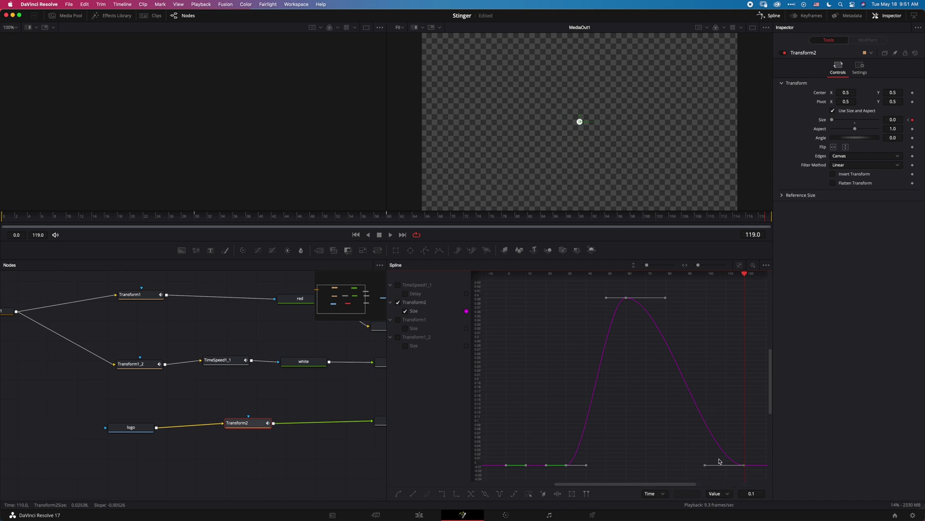
key("shift+4")
key("space")
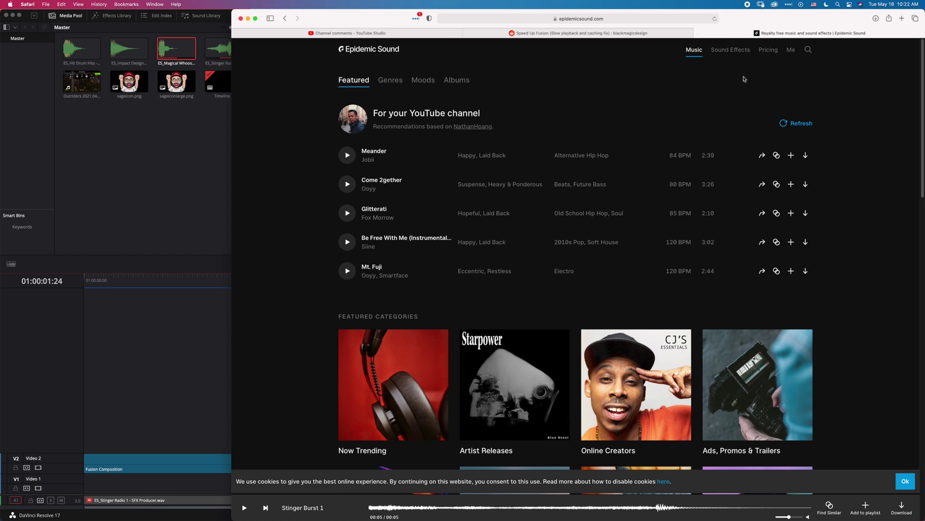
Browse Epidemic Sound's Stings sound effects and find sounds similar to Magical Whoosh 1
left_click(731, 50)
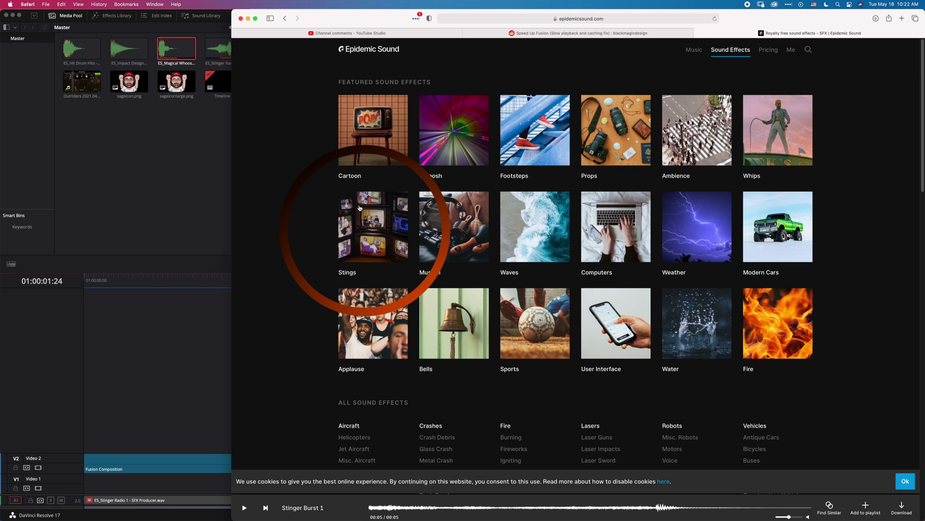
left_click(368, 229)
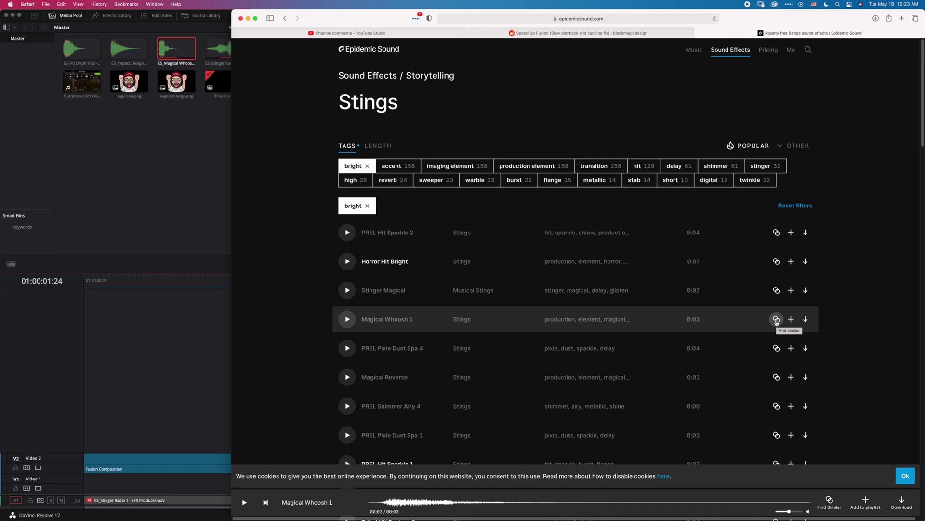
left_click(776, 320)
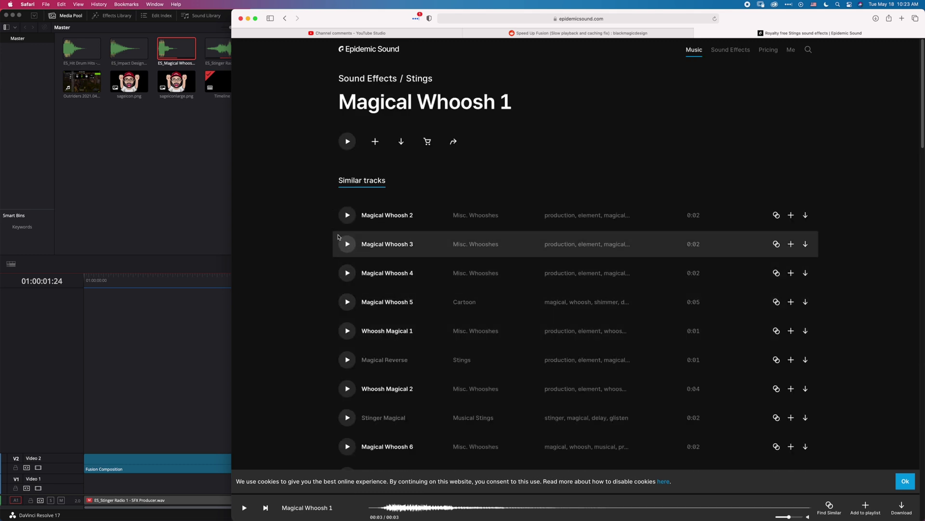
Audition Magical Whoosh 2 several times, then Magical Whoosh 3, 4 and 5
left_click(345, 215)
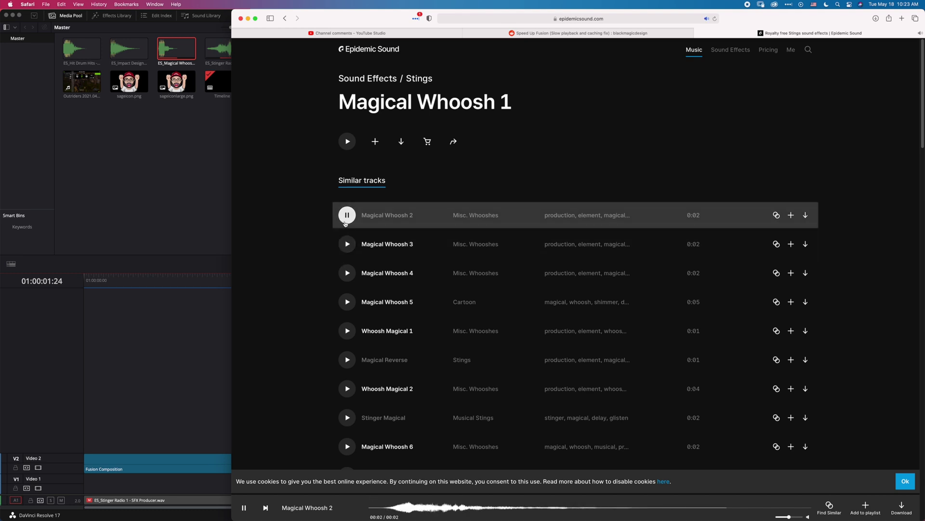
left_click(348, 217)
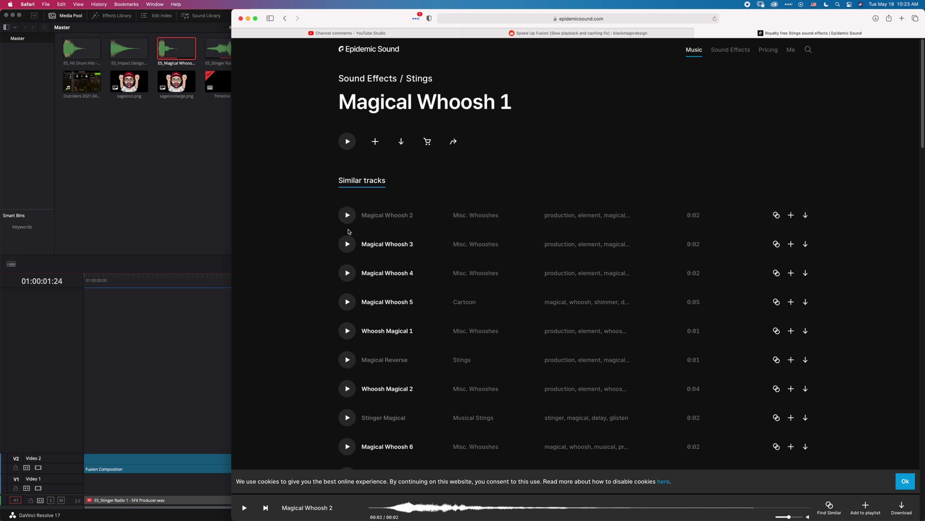
left_click(348, 221)
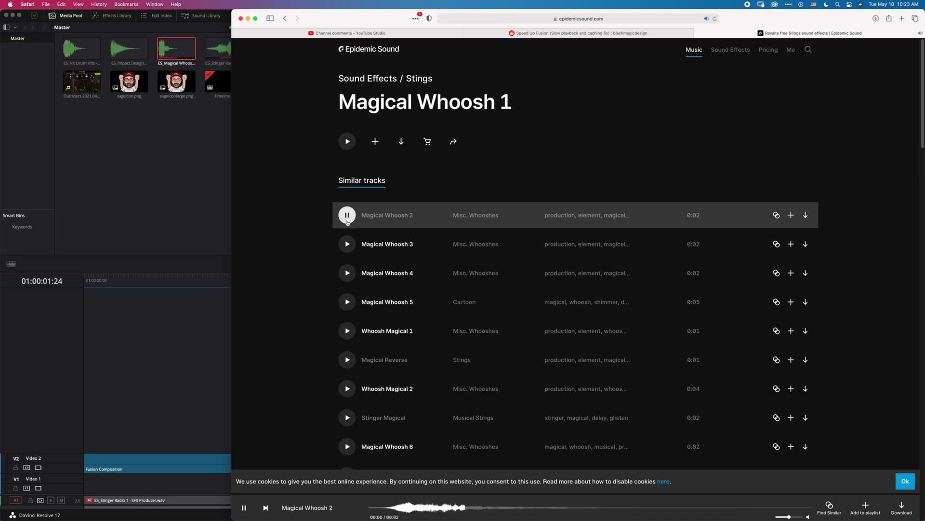
left_click(348, 246)
left_click(349, 274)
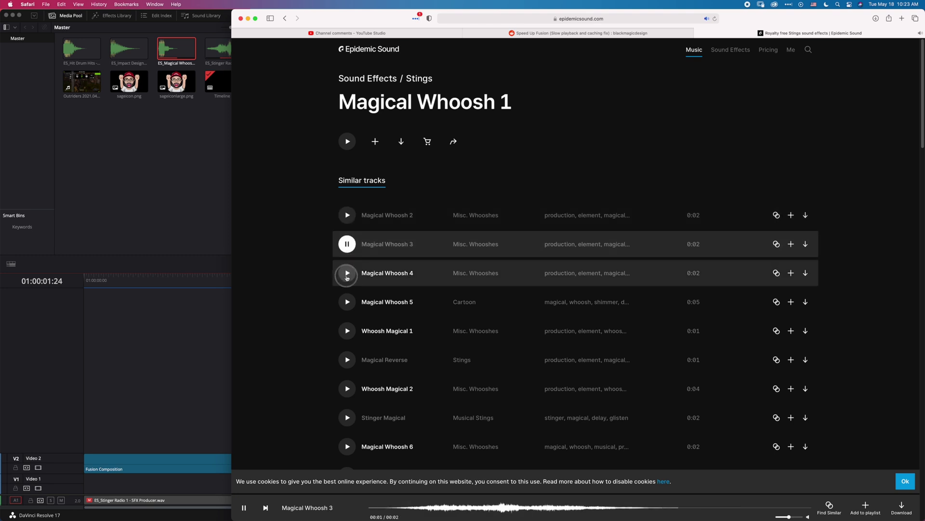
left_click(349, 306)
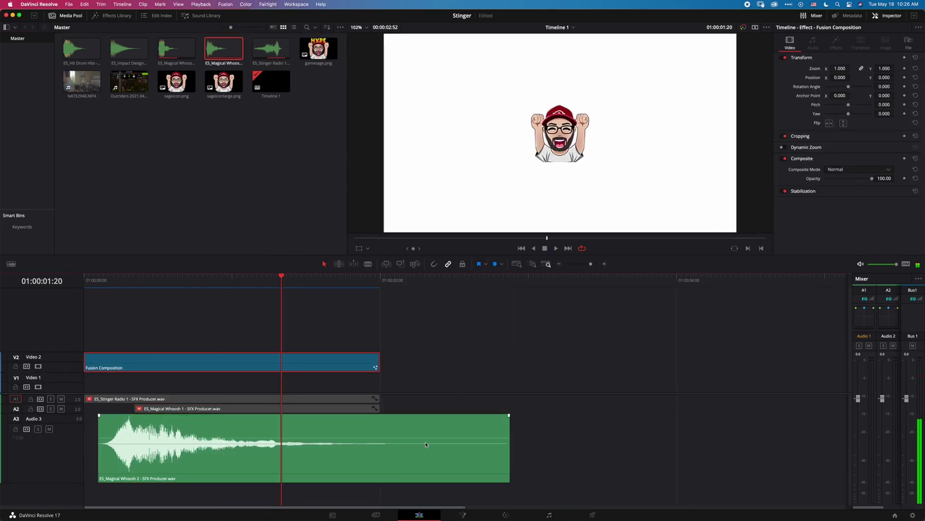
Trim the Magical Whoosh 2 clip to the stinger's length and lower its pitch slightly
left_click_drag(509, 444, 379, 444)
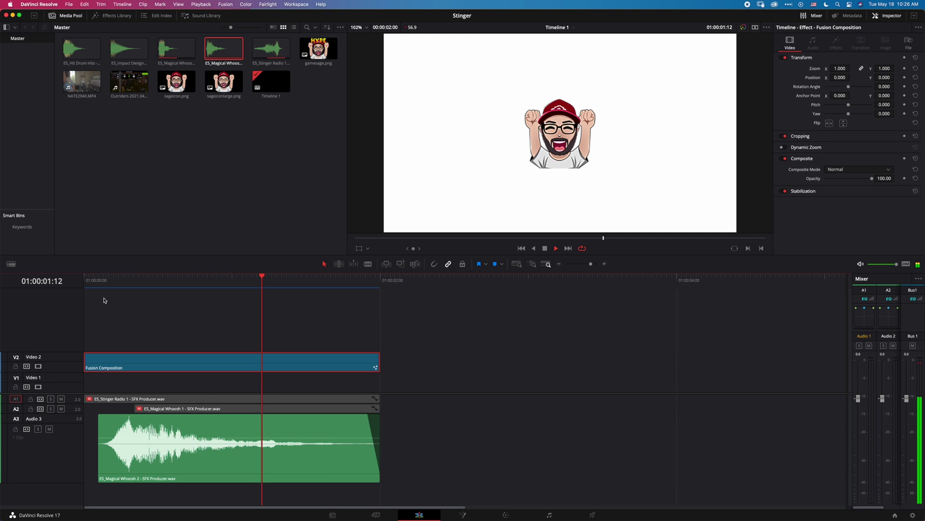
left_click(254, 465)
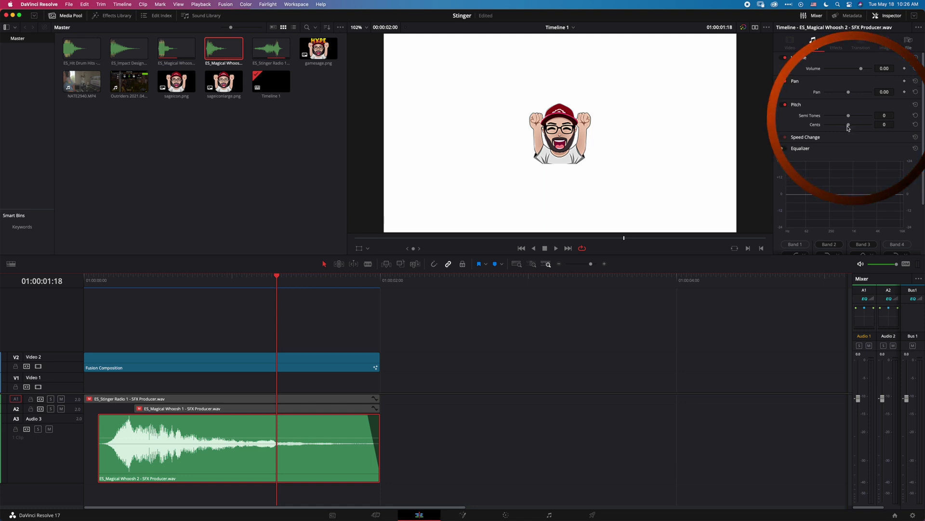
left_click_drag(849, 125, 836, 126)
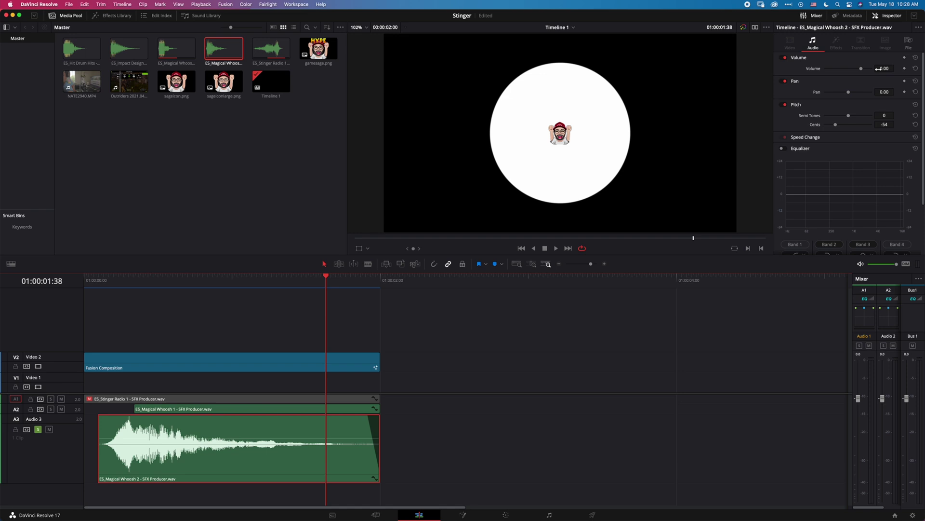
Set the whoosh volume to -5 and loop-play the stinger to preview it
left_click_drag(886, 71, 887, 74)
type("-5")
key("Return")
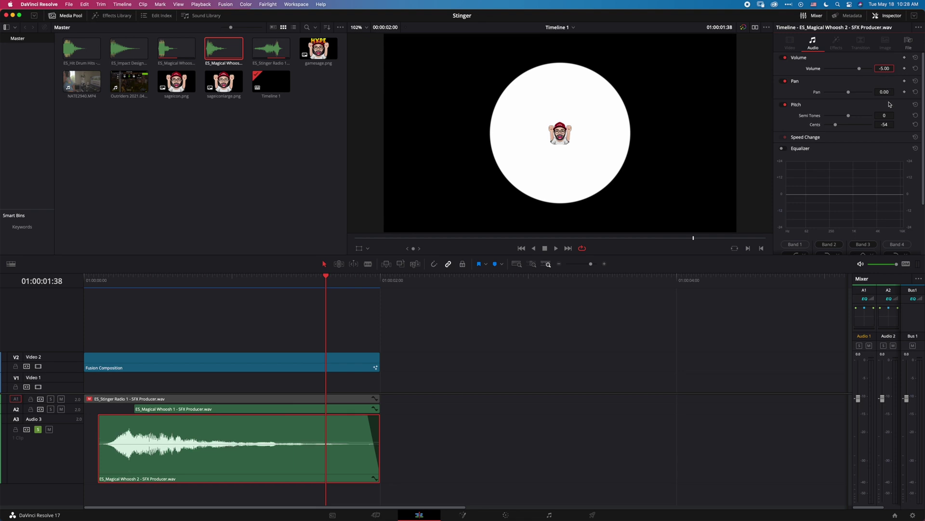
key("space")
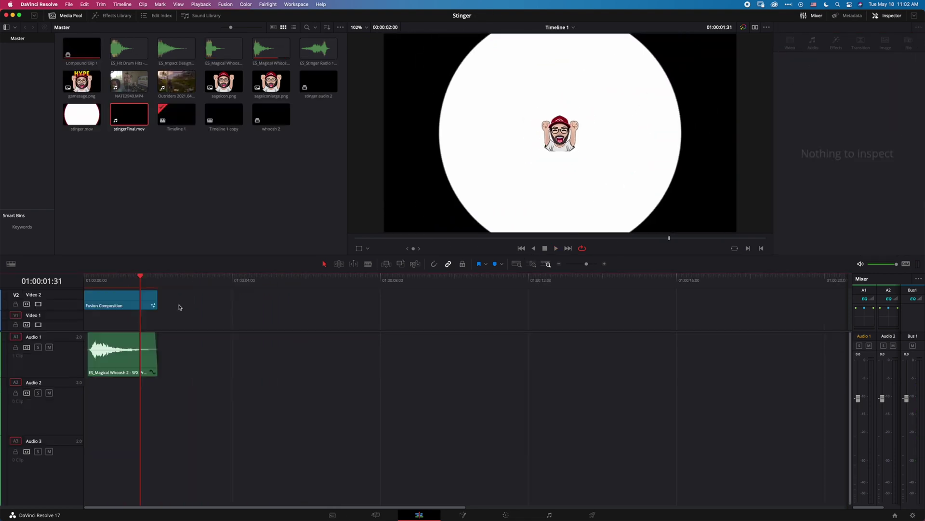
Combine the Fusion Composition and whoosh clips into Compound Clip 2
mouse_move(178, 294)
left_mouse_down()
mouse_move(120, 358)
mouse_move(118, 337)
left_mouse_up()
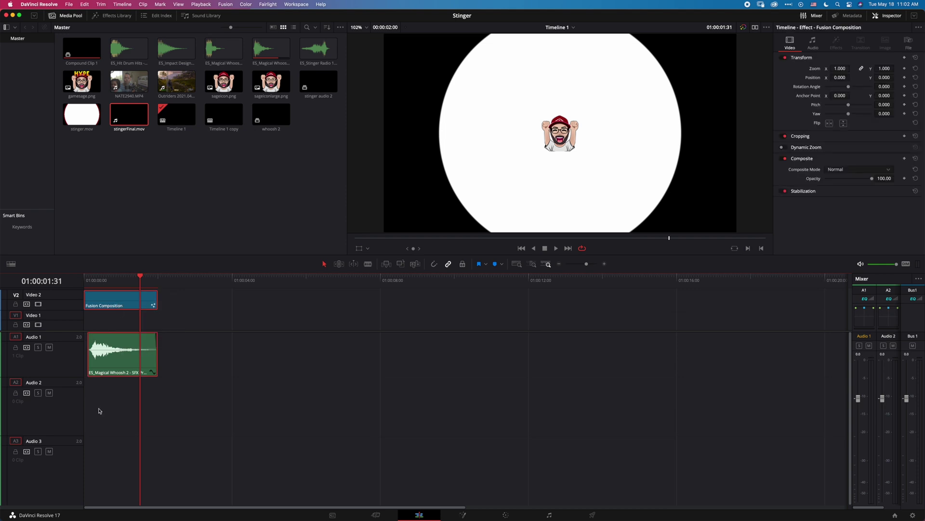
right_click(126, 355)
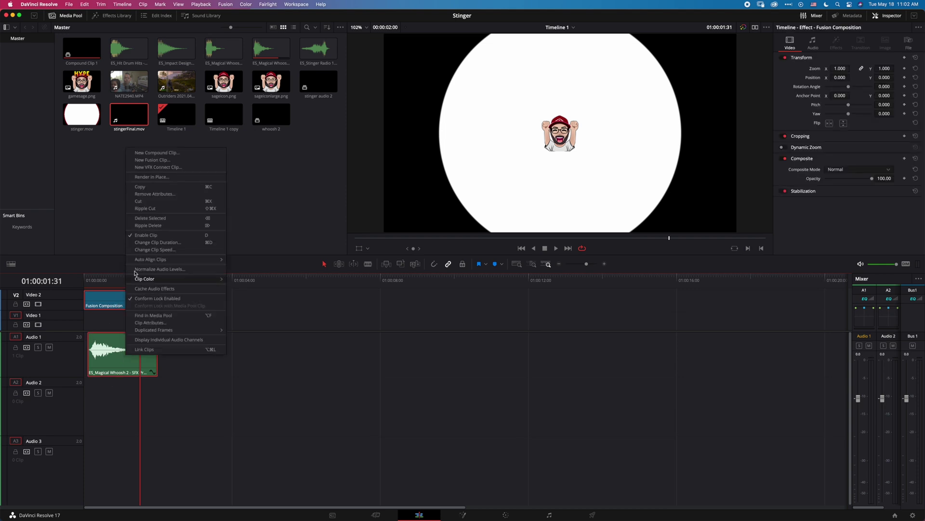
left_click(142, 153)
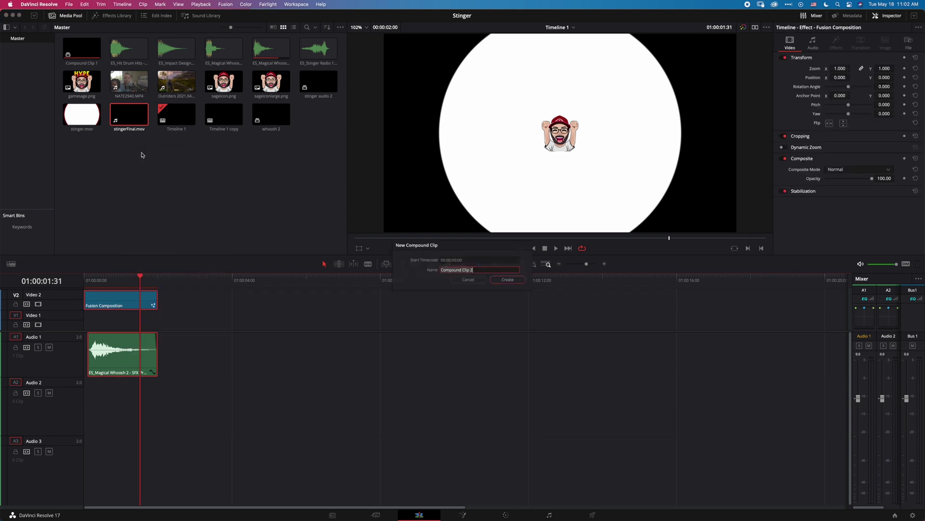
left_click(507, 279)
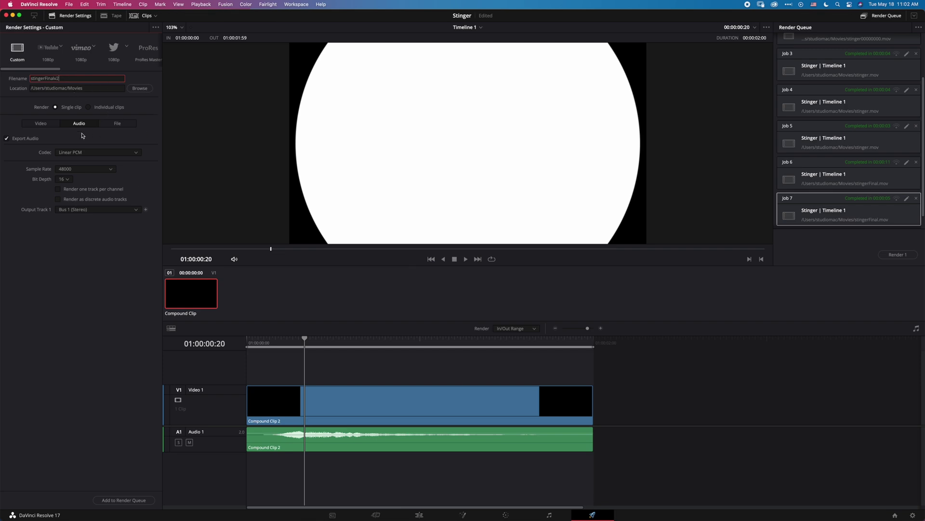
Set the export to Apple ProRes 4444 with alpha, then queue and render stingerFinal
left_click(48, 127)
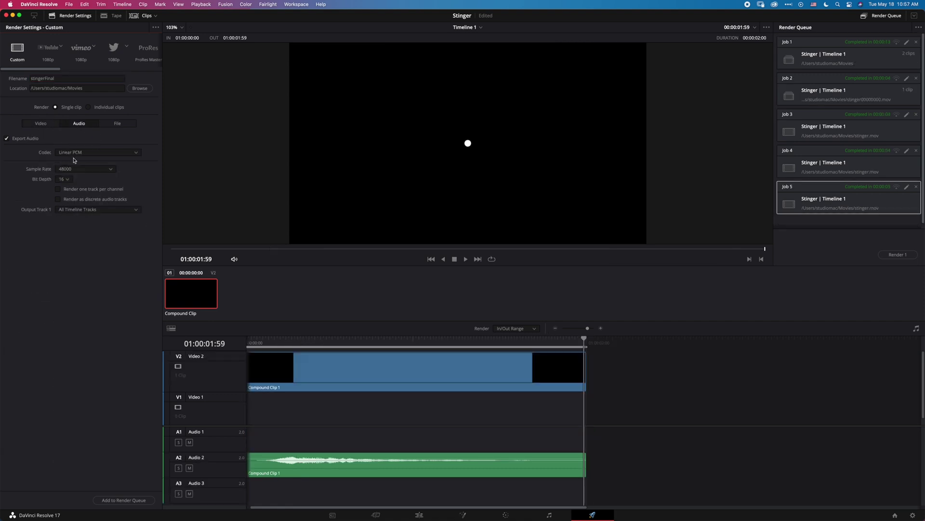
left_click(46, 127)
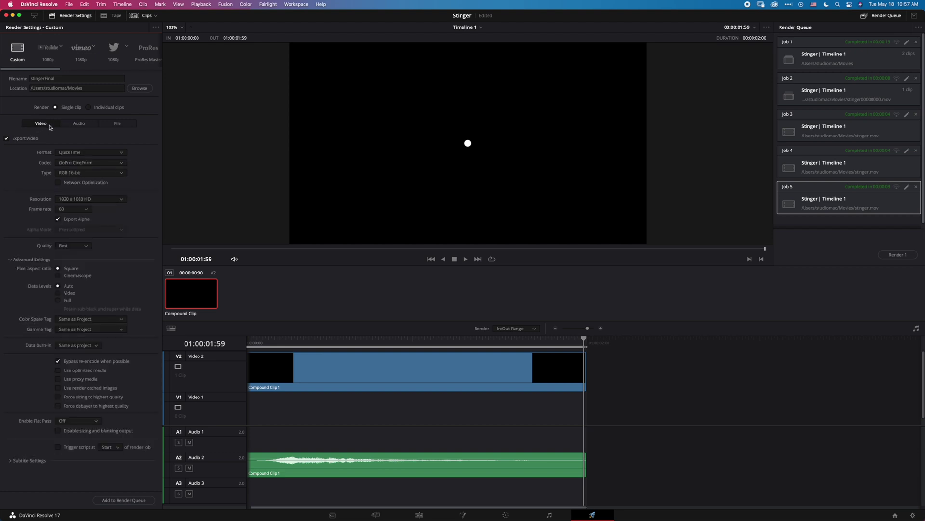
left_click(119, 163)
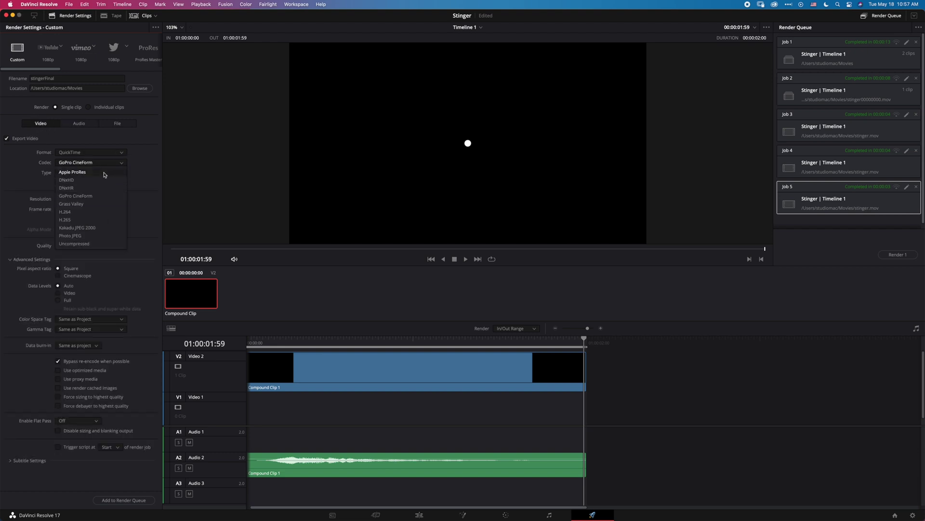
left_click(107, 173)
left_click(106, 173)
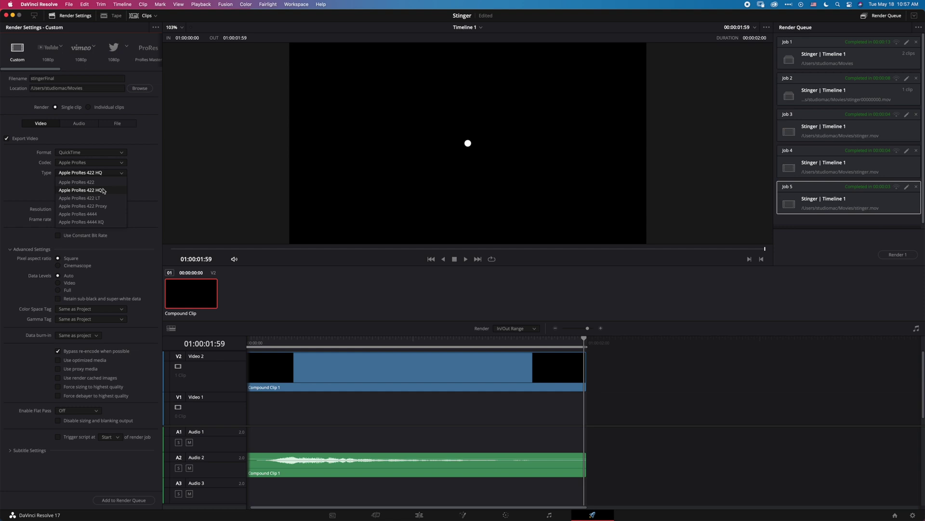
left_click(108, 214)
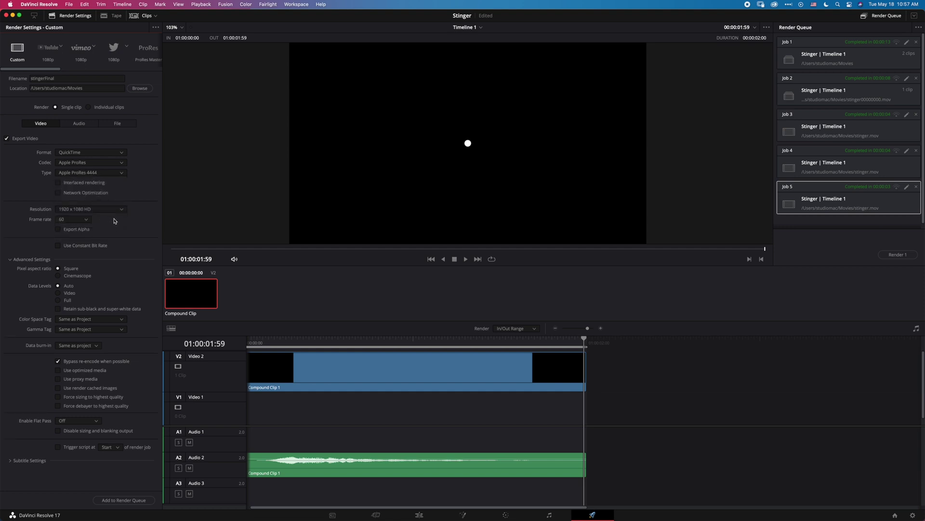
left_click(58, 230)
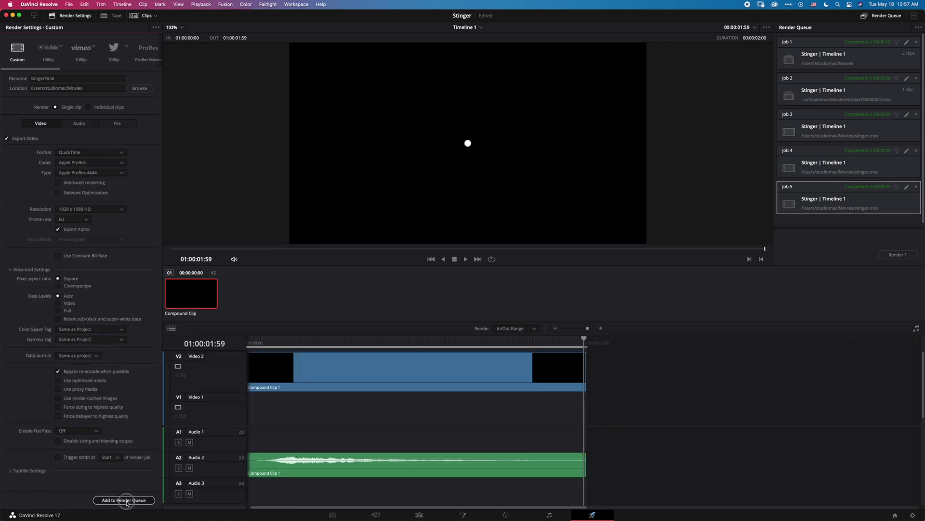
left_click(128, 502)
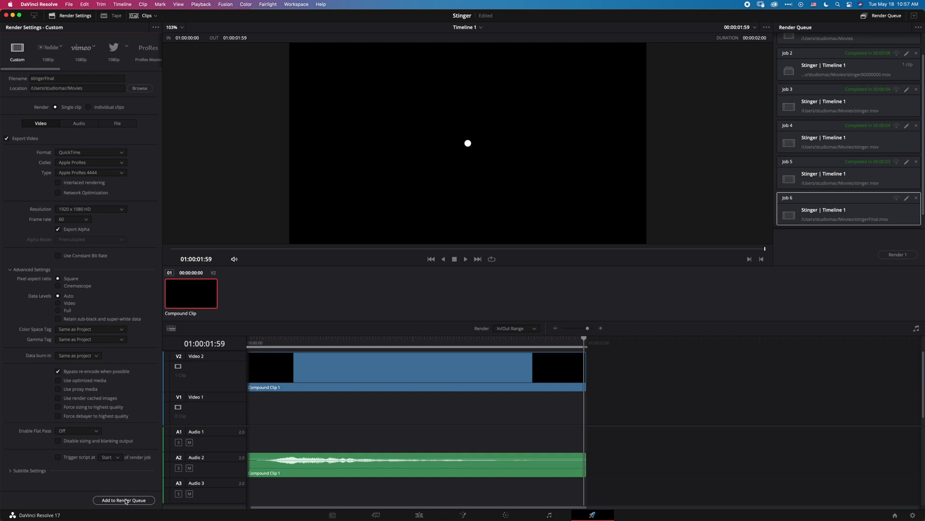
left_click(898, 254)
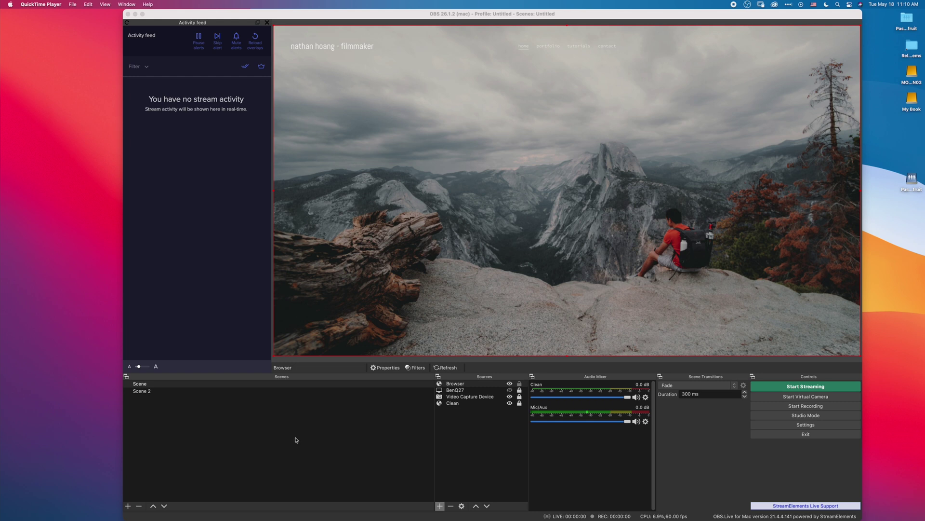
Add OBS Stinger transition 'Stinger - test' playing stingerFinalv2.mov, transition point at frame 60
left_click(743, 388)
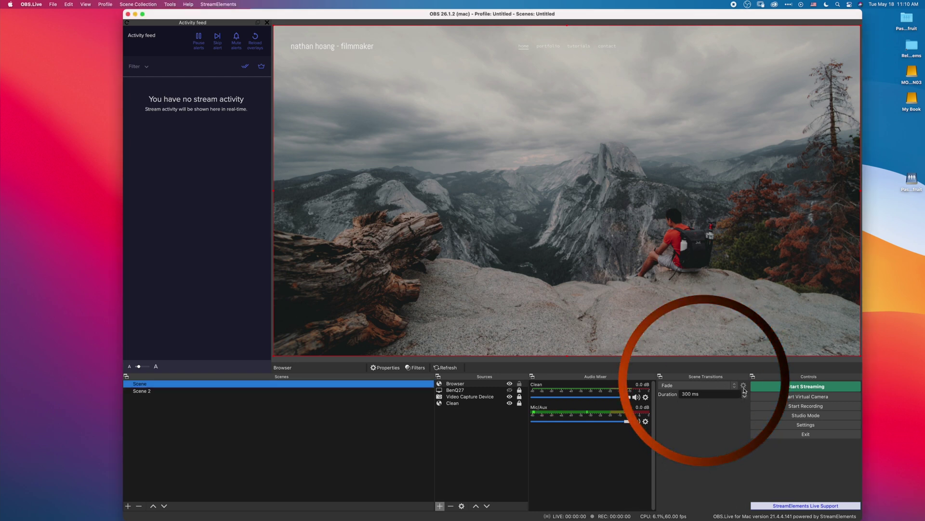
left_click(706, 386)
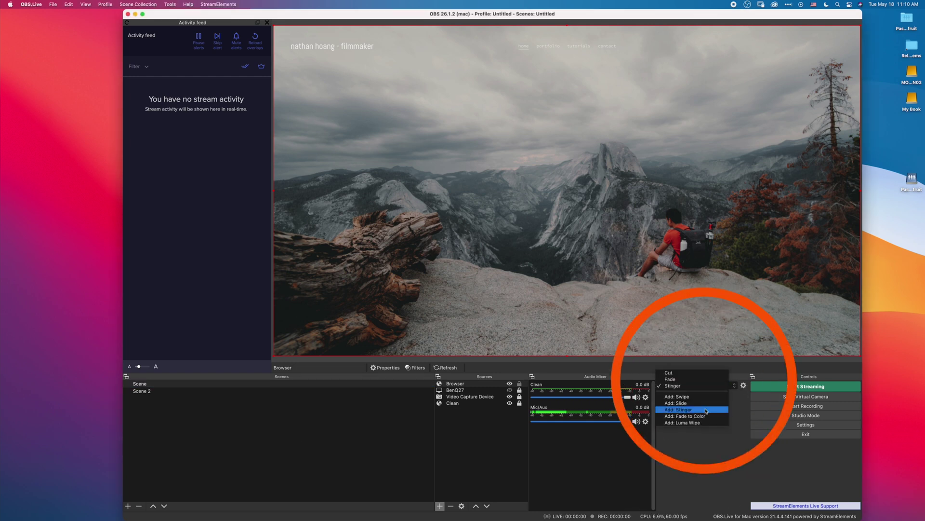
left_click(707, 410)
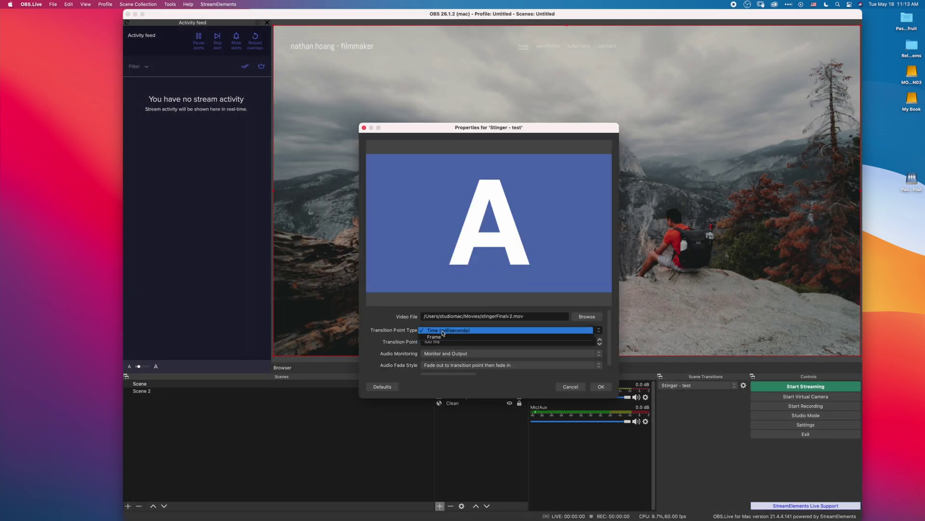
left_click(445, 337)
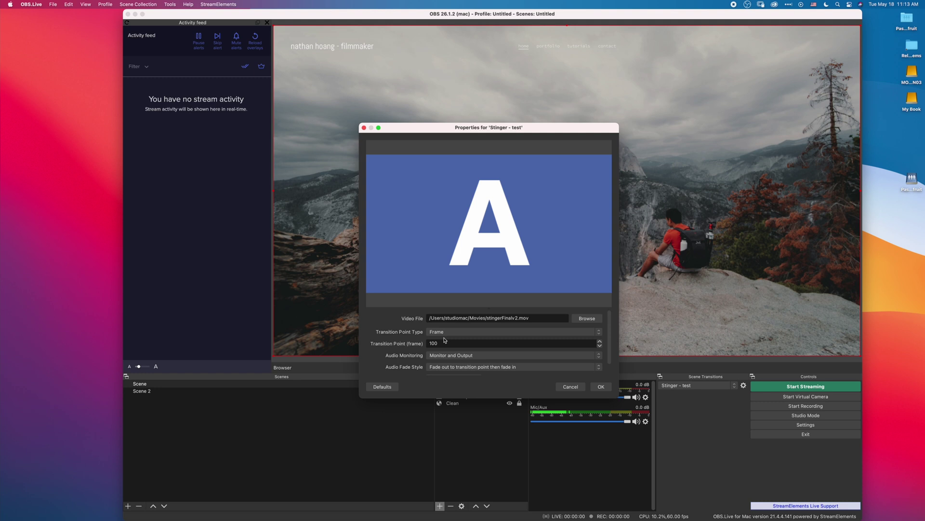
double_click(442, 343)
type("60")
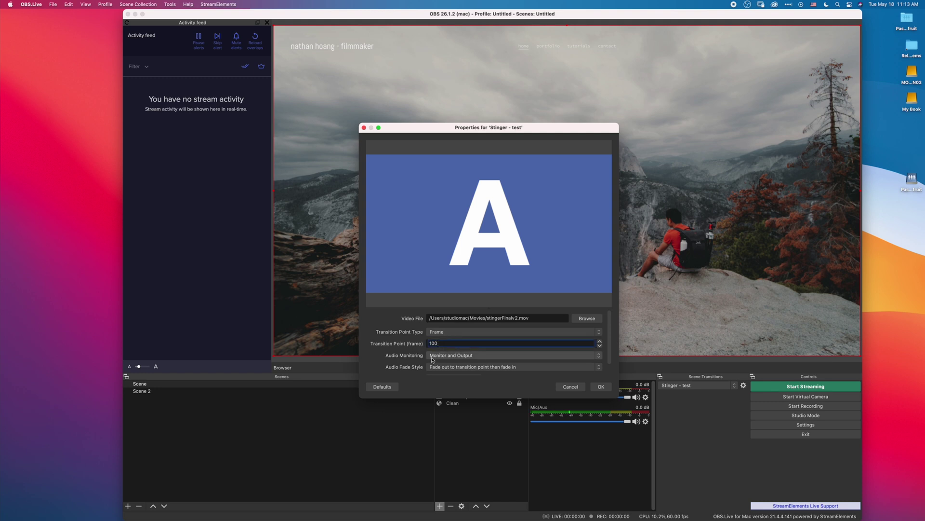
left_click(601, 386)
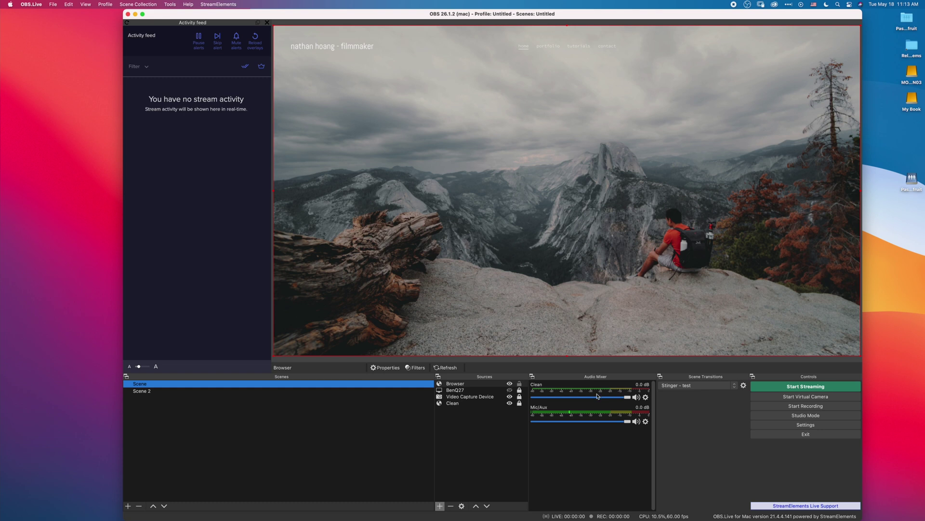
Switch between Scene and Scene 2 repeatedly to watch the stinger, finishing on Scene 2
left_click(264, 391)
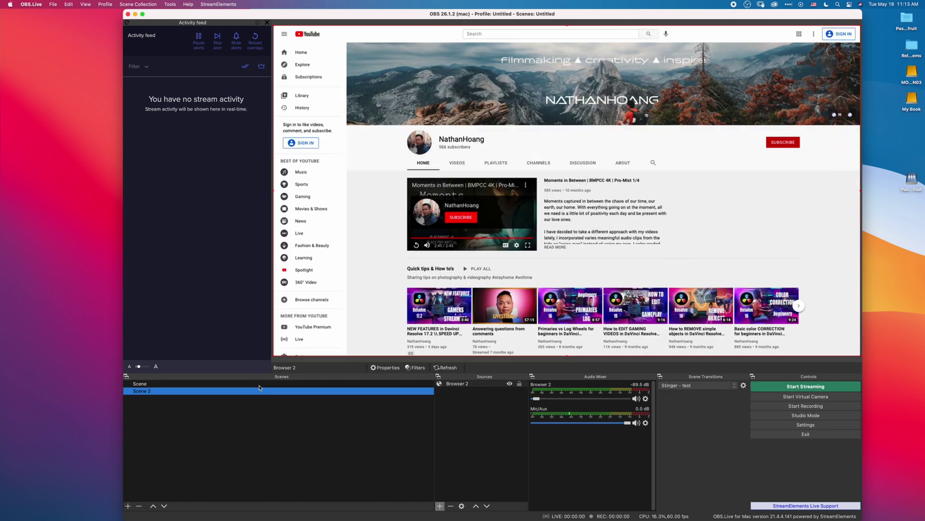
left_click(259, 385)
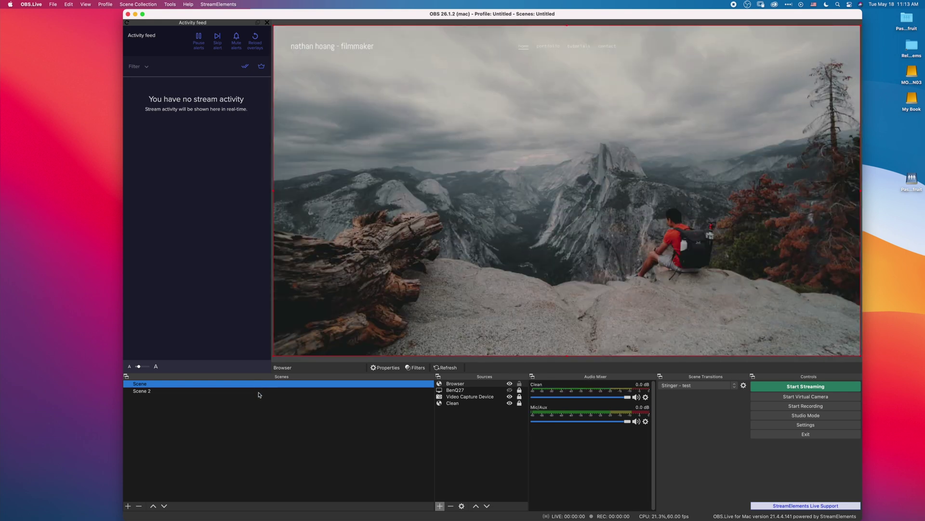
left_click(259, 392)
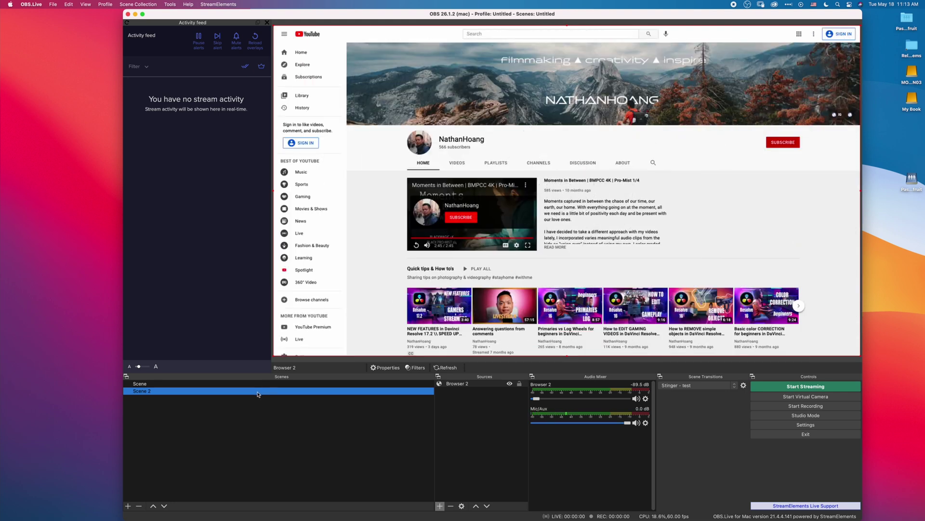
left_click(259, 384)
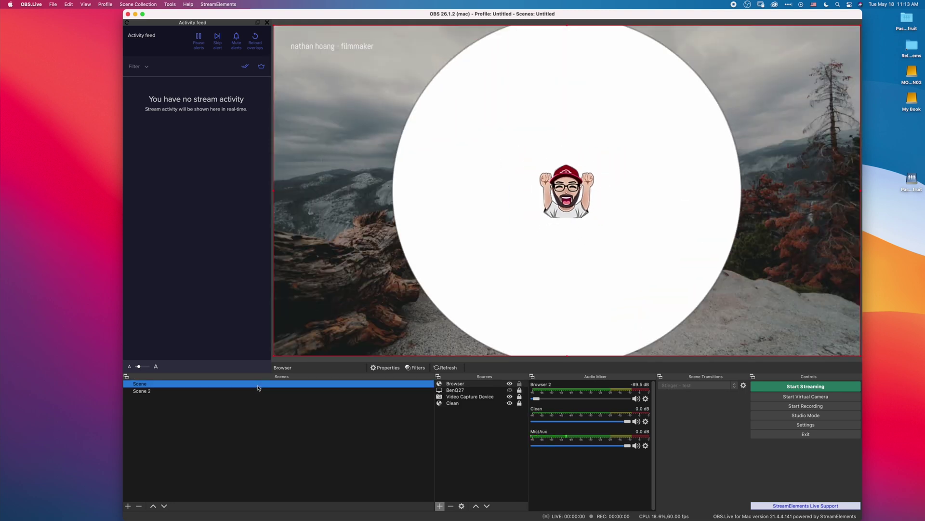
left_click(259, 392)
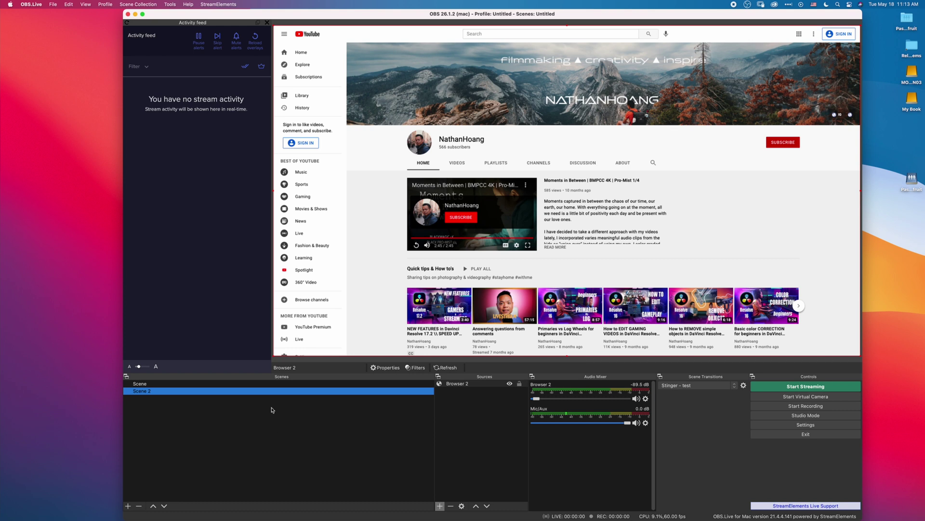
left_click(261, 383)
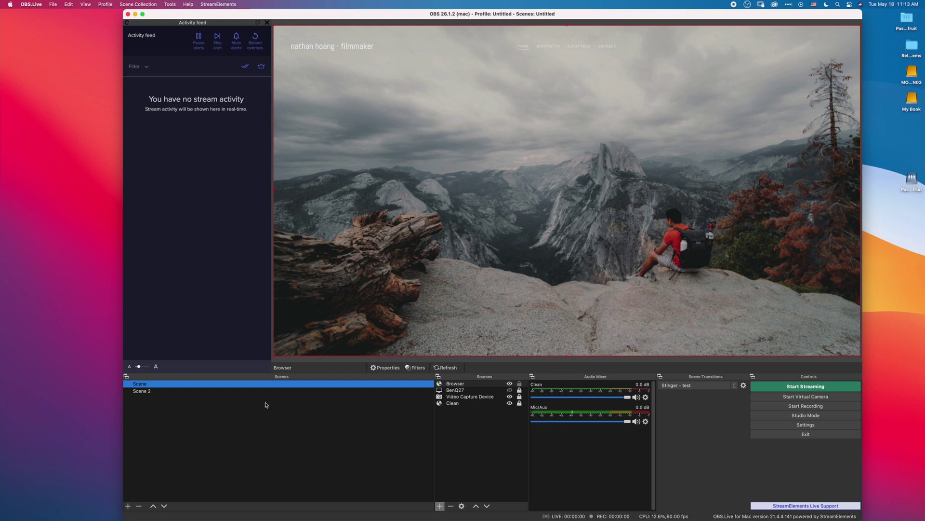
left_click(257, 391)
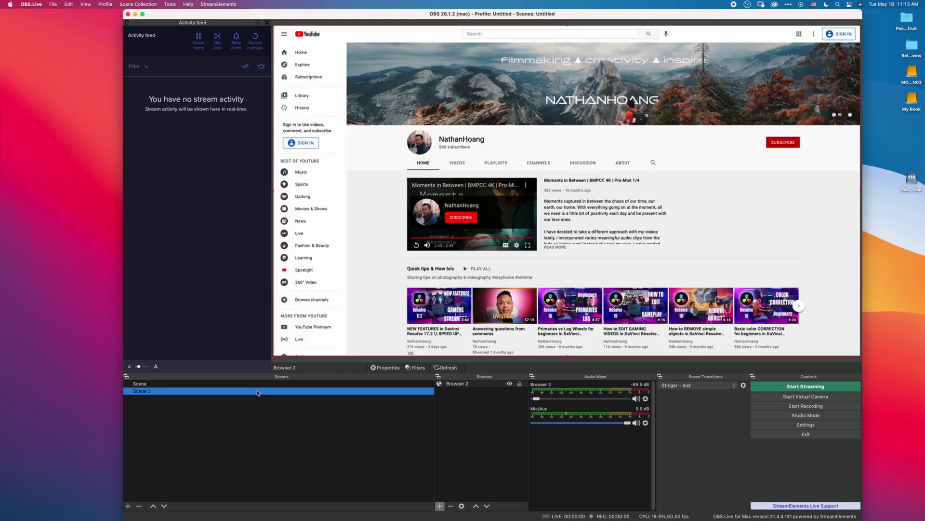
left_click(258, 384)
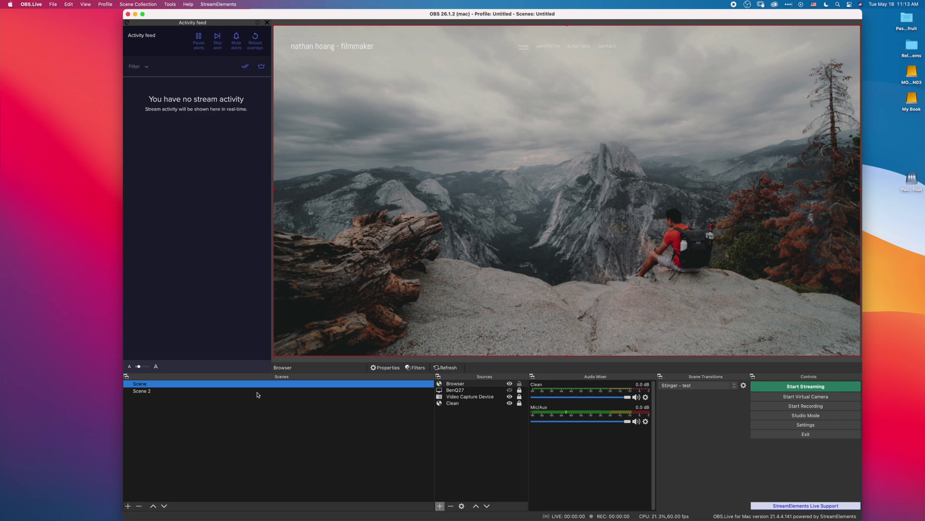
left_click(257, 391)
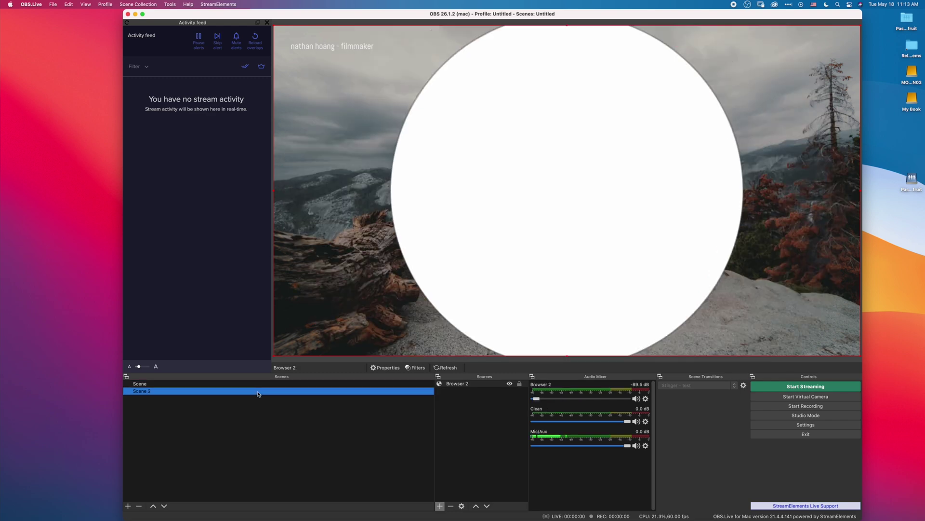